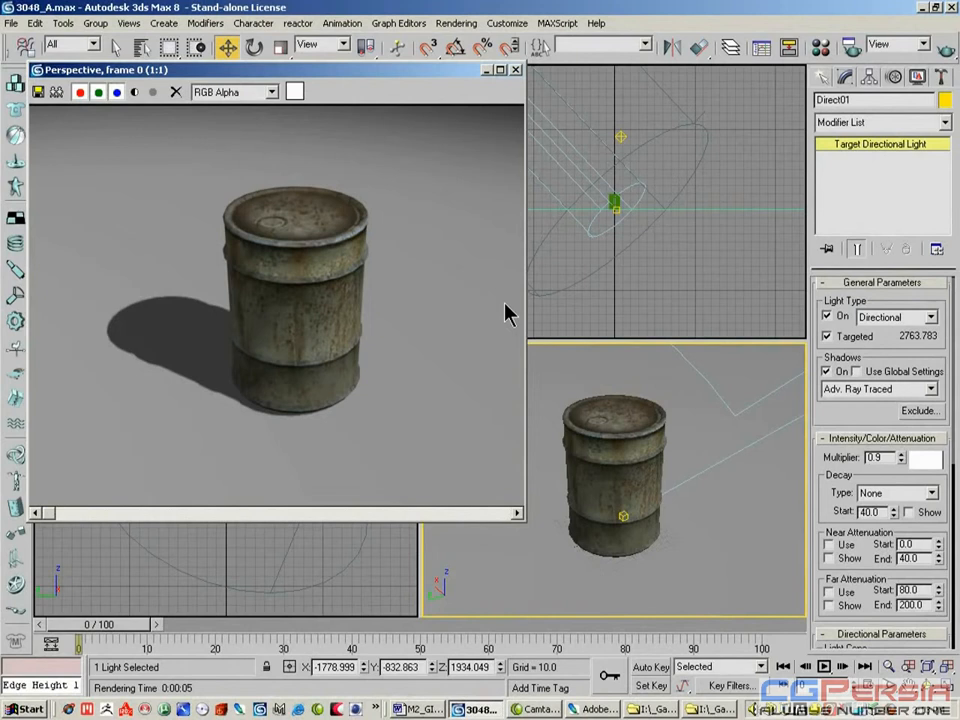
Switch to Photoshop and reposition the Prop Diffuse.tga document window in the workspace.
{"action": "left_click", "coordinate": [923, 8]}
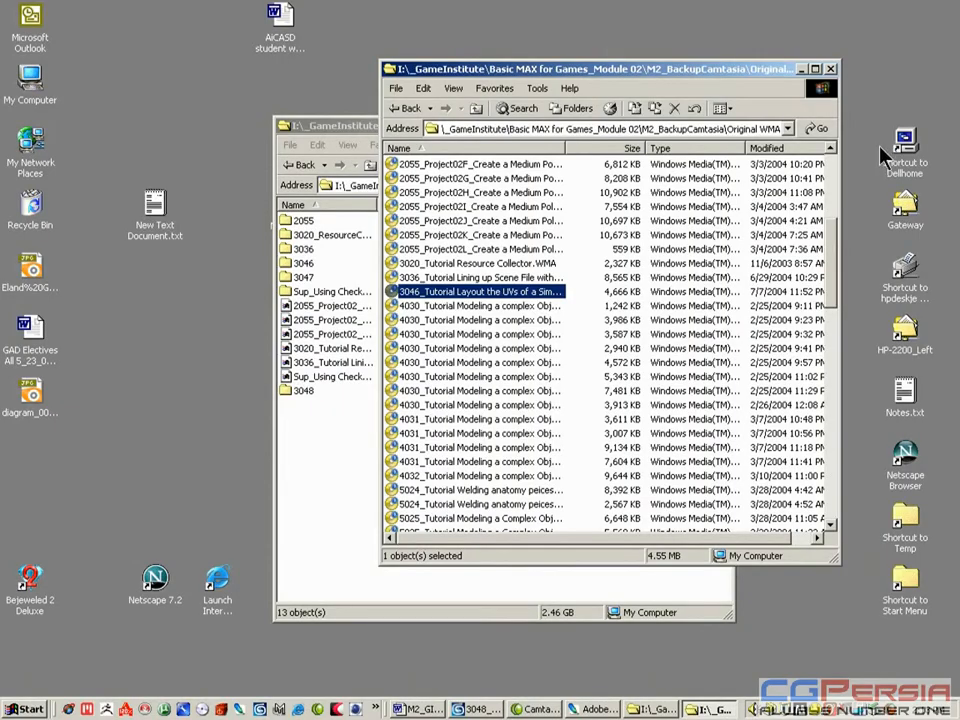
{"action": "left_click", "coordinate": [596, 709]}
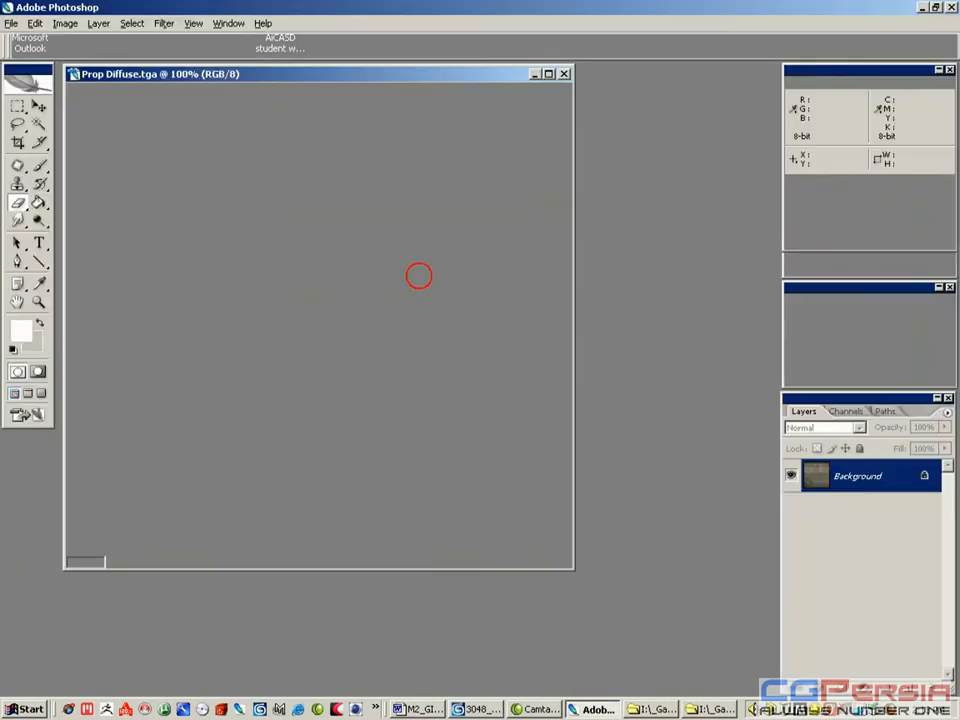
{"action": "left_click_drag", "start_coordinate": [450, 80], "coordinate": [513, 93]}
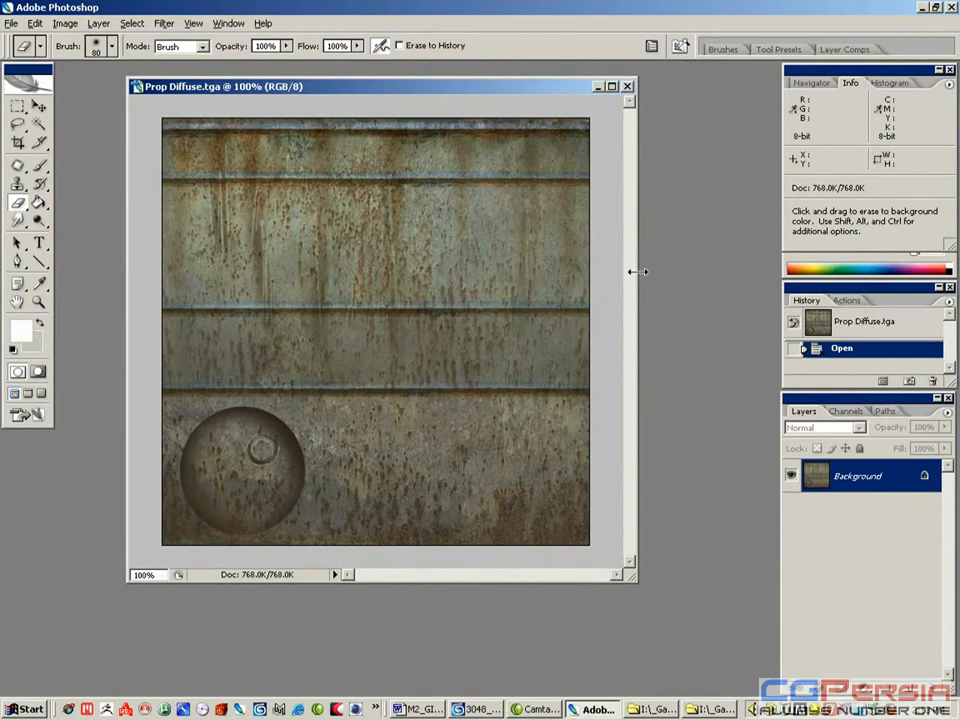
{"action": "left_click", "coordinate": [62, 24]}
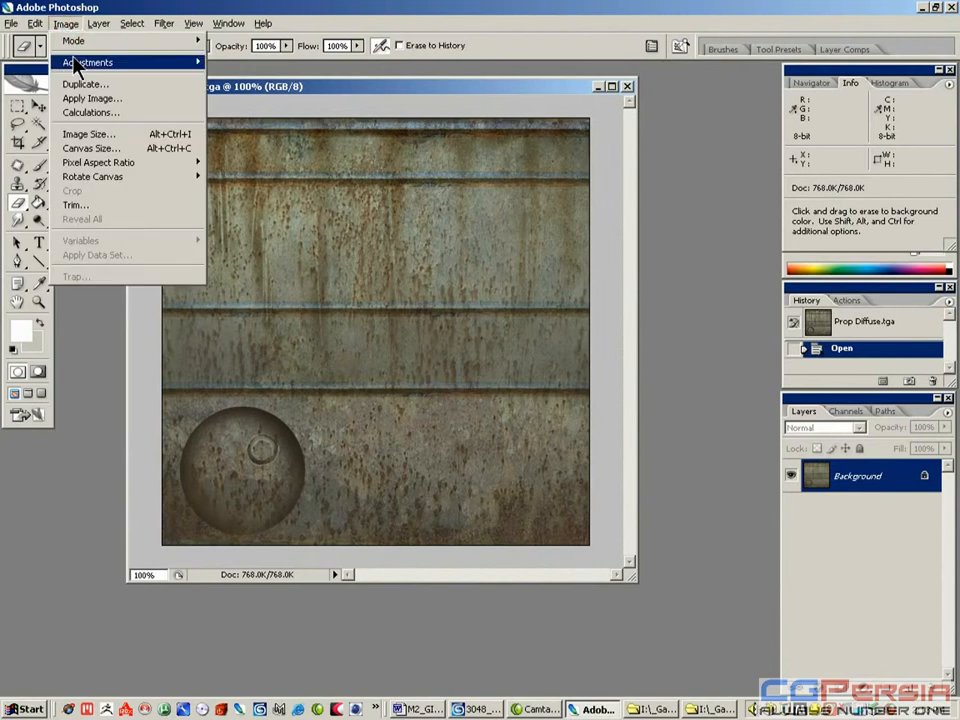
{"action": "mouse_move", "coordinate": [60, 64]}
{"action": "left_click", "coordinate": [300, 147]}
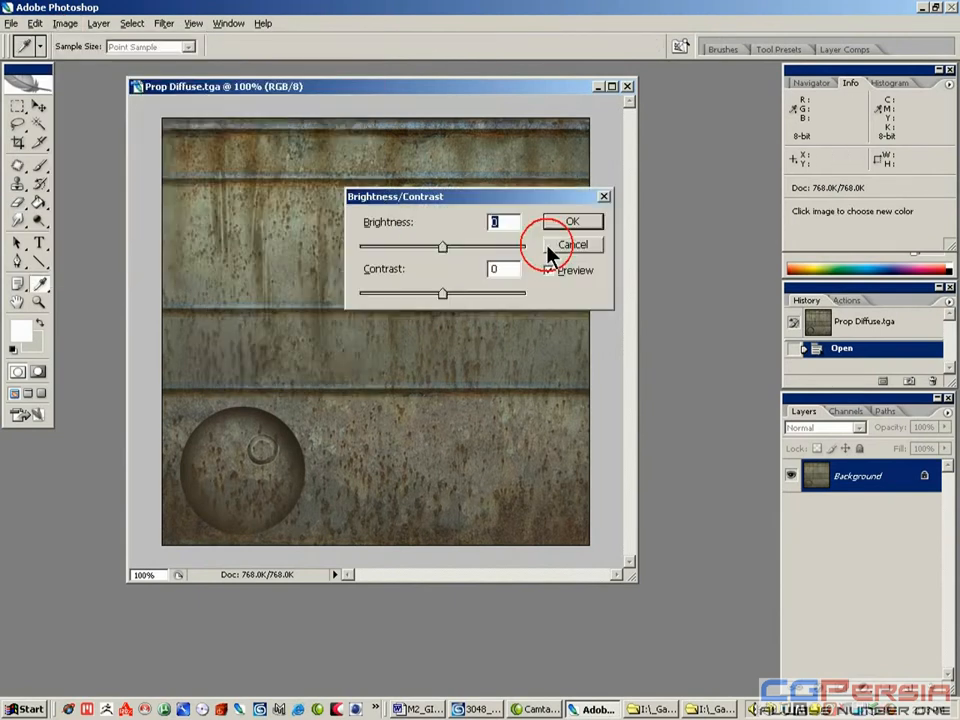
{"action": "left_click", "coordinate": [570, 247]}
{"action": "key", "text": "e"}
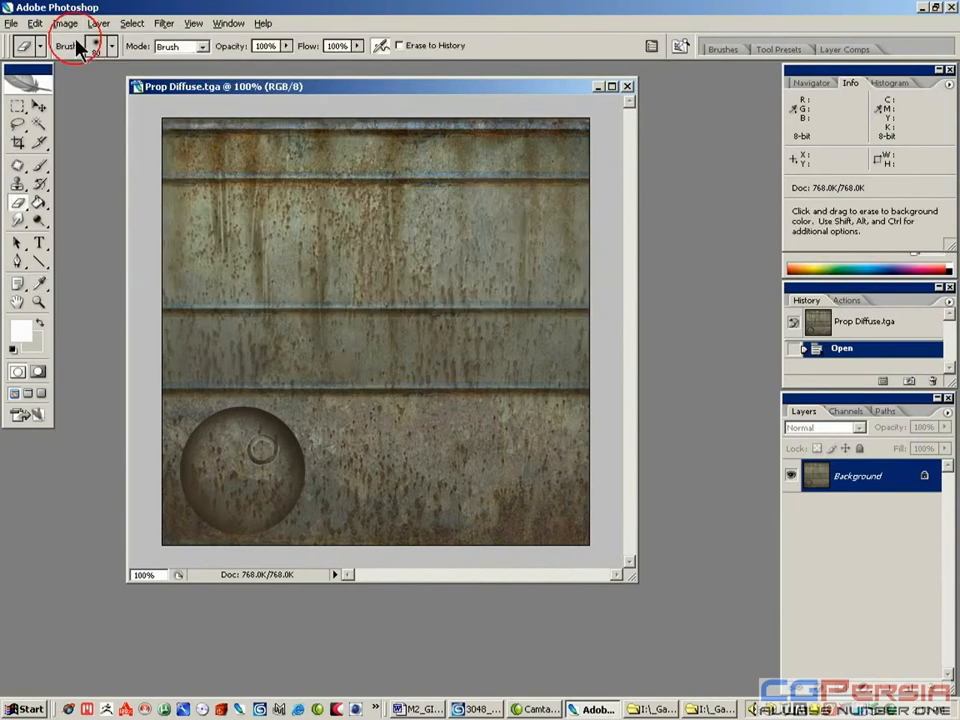
Desaturate the barrel texture with Hue/Saturation, using saturation -100 and lightness +27.
{"action": "left_click", "coordinate": [62, 24]}
{"action": "mouse_move", "coordinate": [79, 64]}
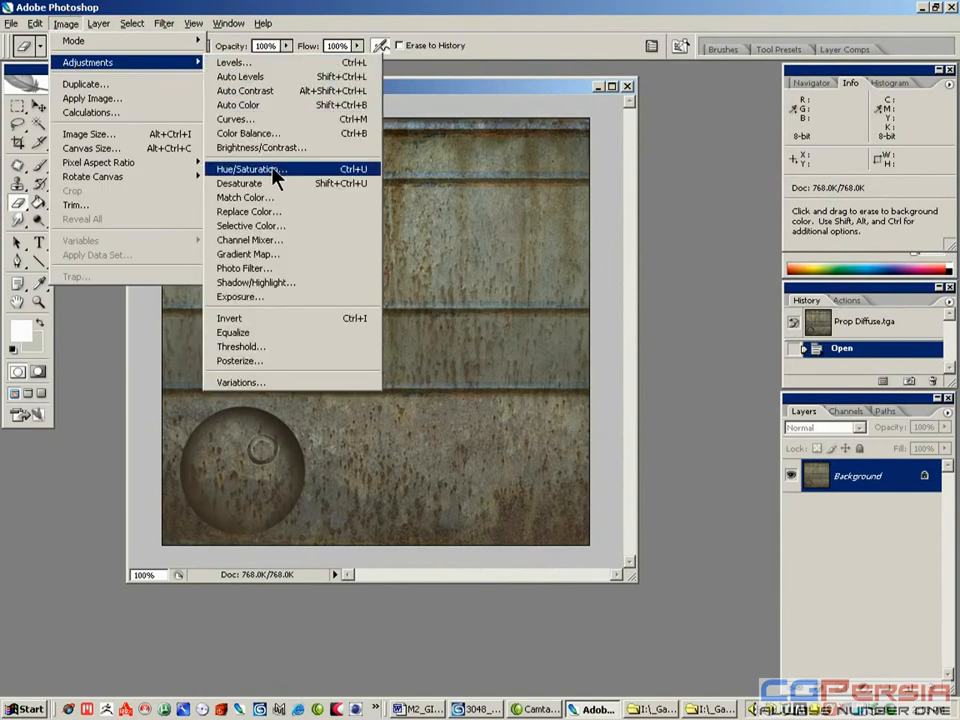
{"action": "left_click", "coordinate": [240, 164]}
{"action": "left_click_drag", "start_coordinate": [443, 273], "coordinate": [352, 272]}
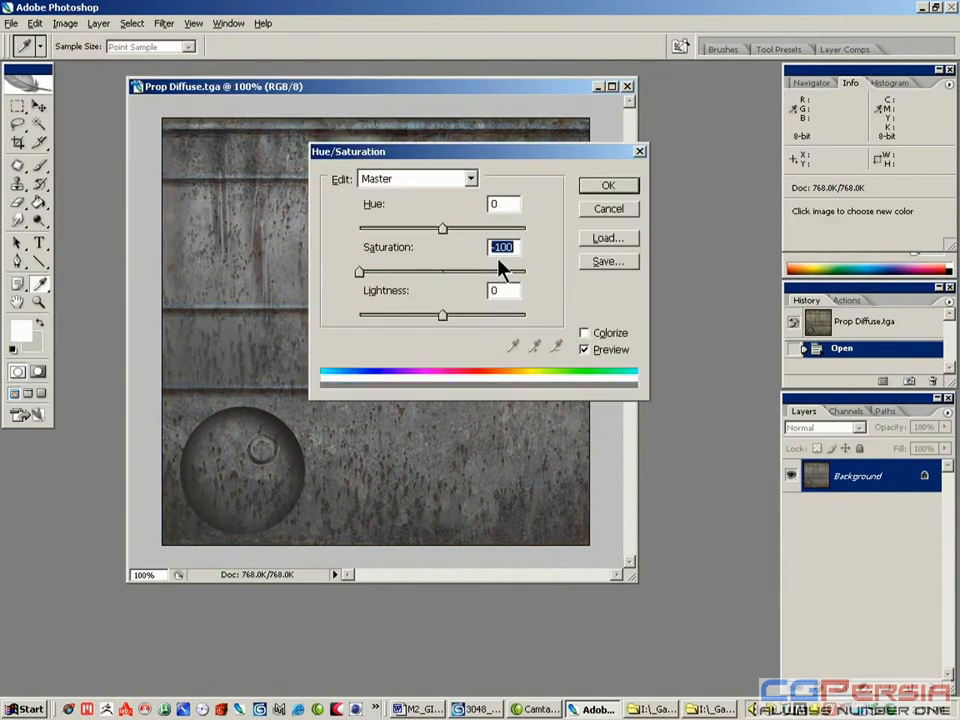
{"action": "left_click_drag", "start_coordinate": [443, 315], "coordinate": [465, 318]}
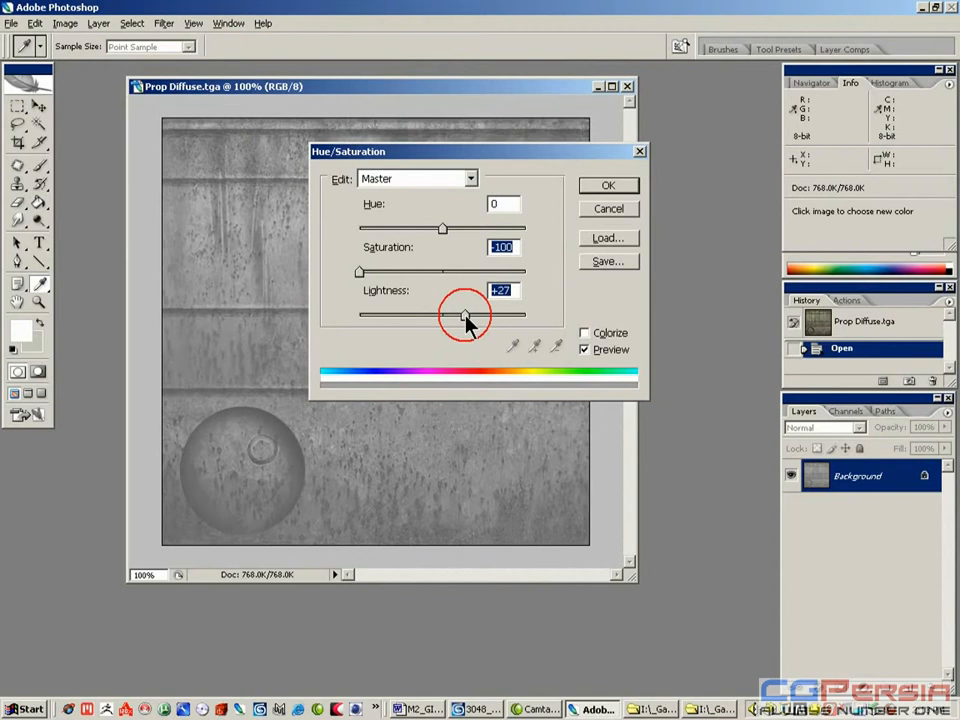
{"action": "left_click", "coordinate": [607, 186]}
{"action": "key", "text": "e"}
Apply Brightness/Contrast to the greyscale texture with brightness +15 and contrast +59.
{"action": "left_click", "coordinate": [65, 23]}
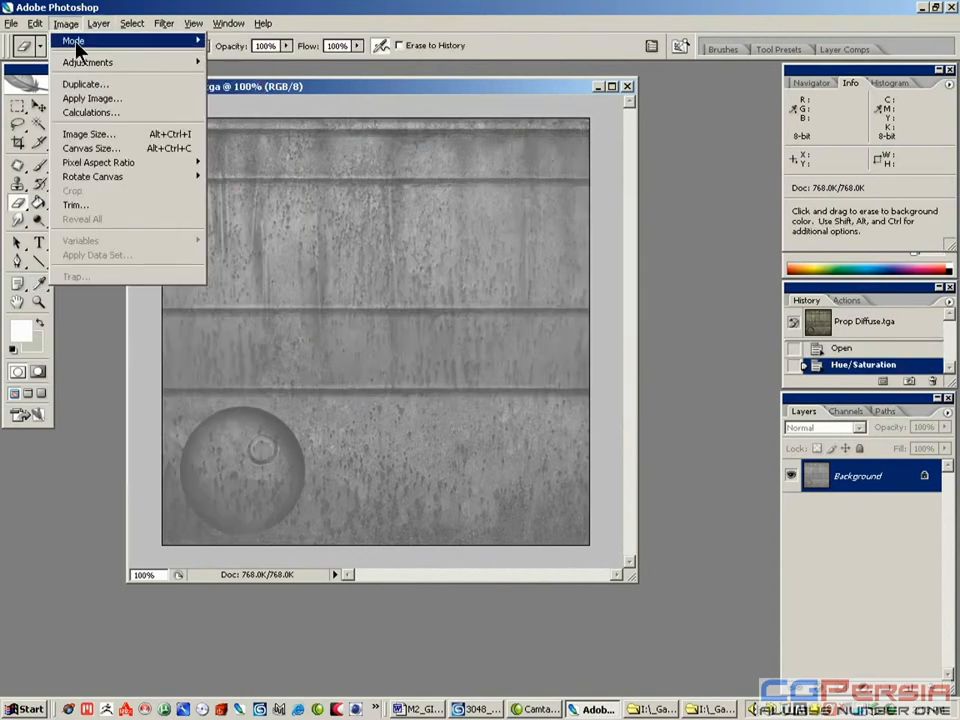
{"action": "mouse_move", "coordinate": [110, 62]}
{"action": "left_click", "coordinate": [213, 111]}
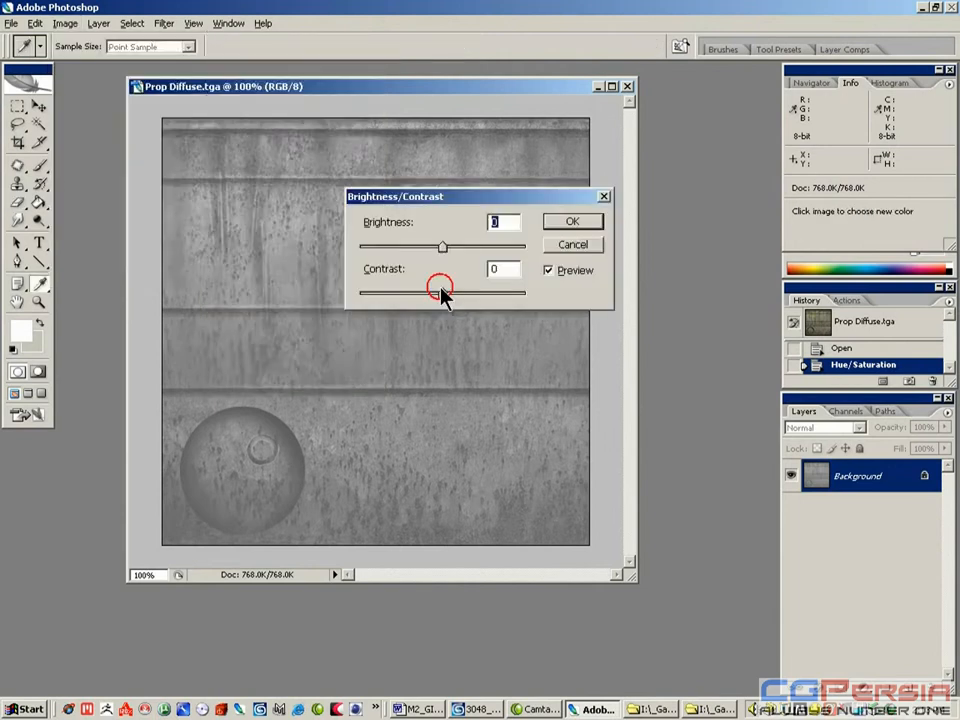
{"action": "left_click_drag", "start_coordinate": [462, 296], "coordinate": [502, 296]}
{"action": "left_click_drag", "start_coordinate": [442, 247], "coordinate": [459, 247]}
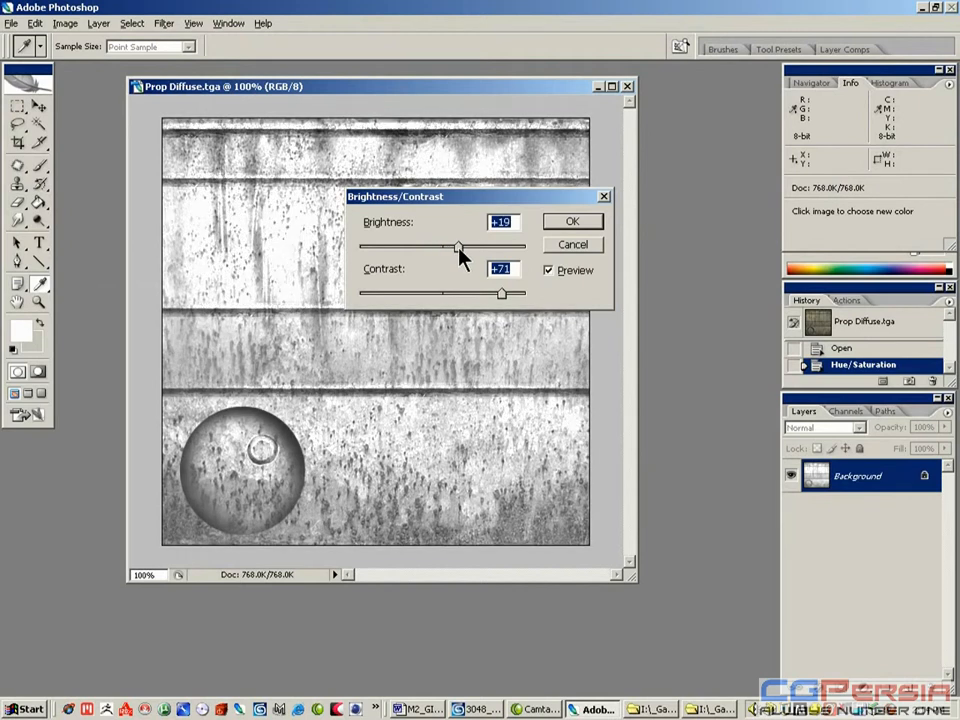
{"action": "left_click_drag", "start_coordinate": [502, 293], "coordinate": [491, 294]}
{"action": "left_click_drag", "start_coordinate": [458, 249], "coordinate": [456, 250]}
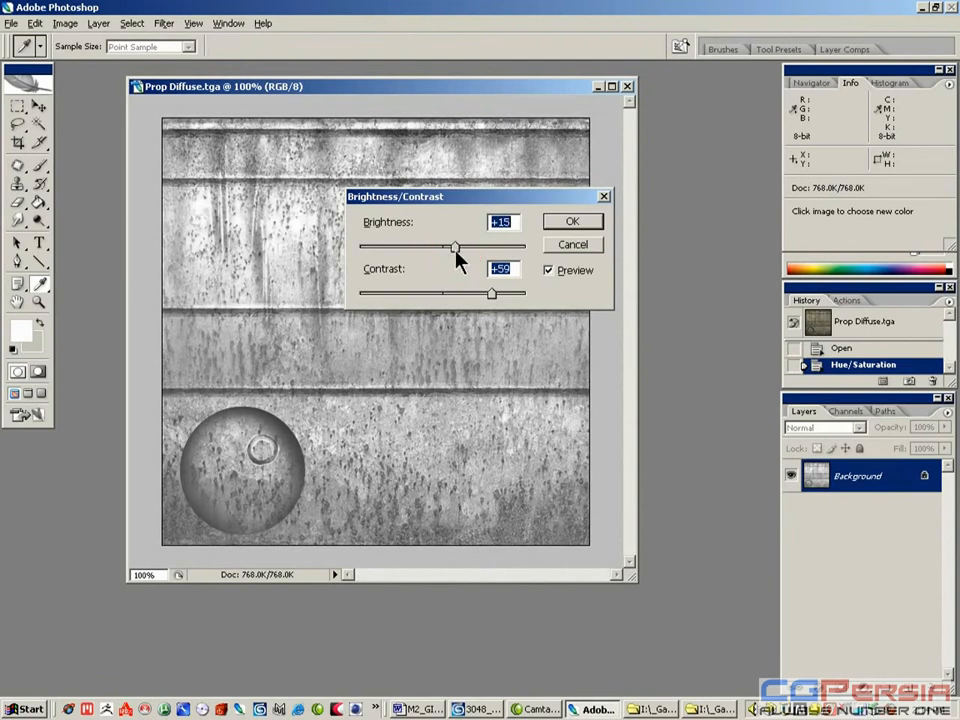
{"action": "left_click", "coordinate": [561, 223]}
{"action": "key", "text": "e"}
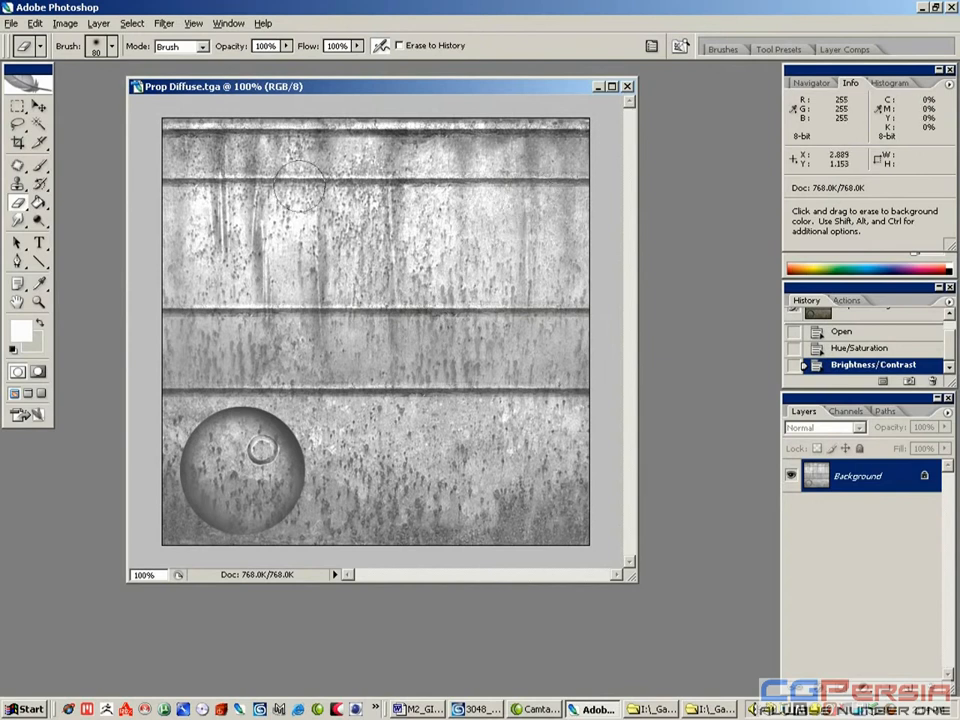
Activate the Brush tool and add a new normal-mode layer above the Background.
{"action": "left_click", "coordinate": [40, 165]}
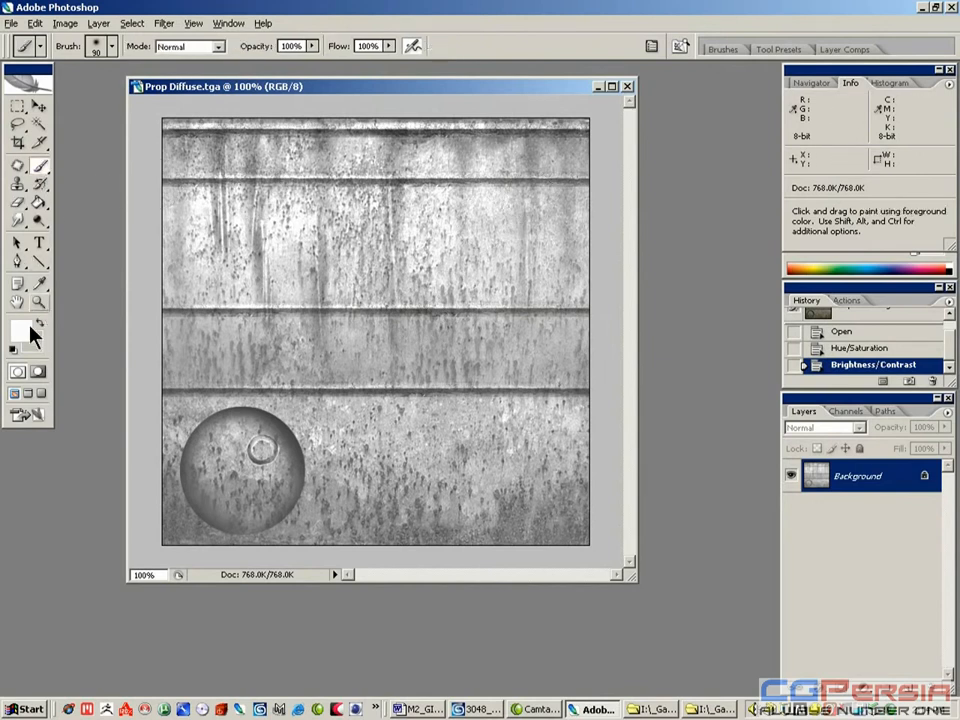
{"action": "left_click", "coordinate": [947, 412]}
{"action": "left_click", "coordinate": [630, 90]}
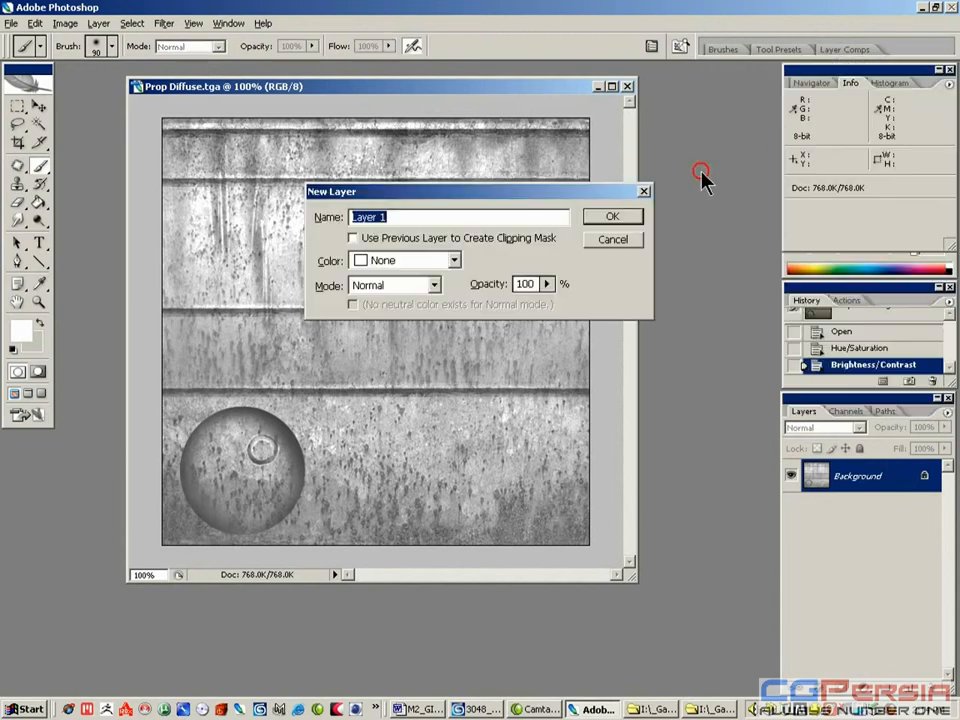
{"action": "left_click", "coordinate": [632, 215]}
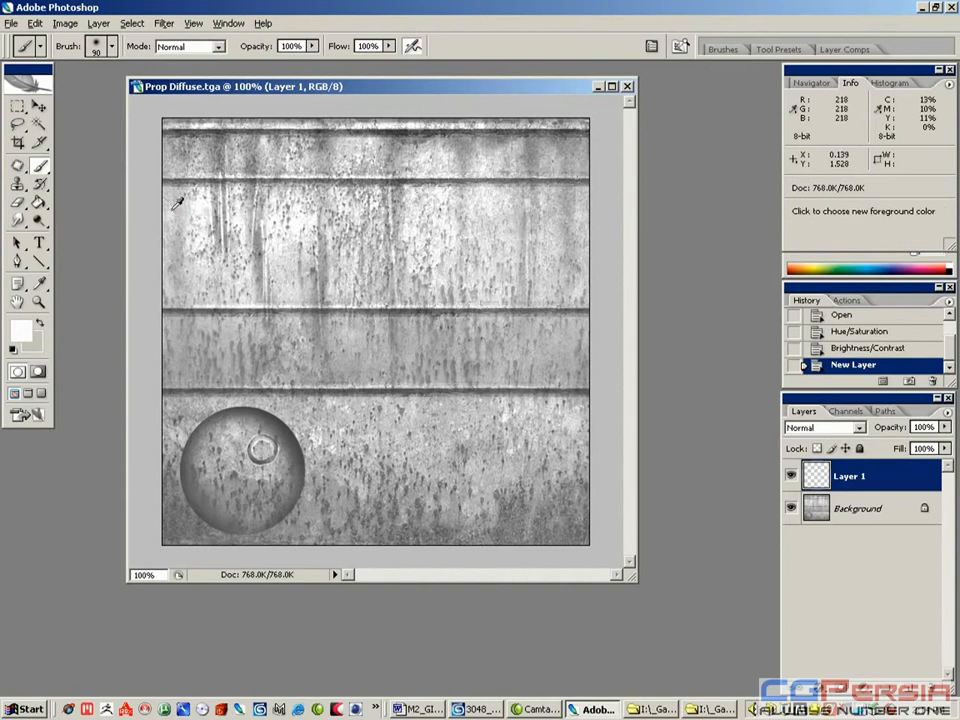
Paint straight light-grey bands over the four horizontal seams with a 20 px brush and set the layer's fill to 78%.
{"action": "key", "text": "bracketleft"}
{"action": "key", "text": "bracketleft"}
{"action": "key", "text": "bracketleft"}
{"action": "key", "text": "bracketleft"}
{"action": "key", "text": "bracketleft"}
{"action": "key", "text": "bracketleft"}
{"action": "key", "text": "bracketleft"}
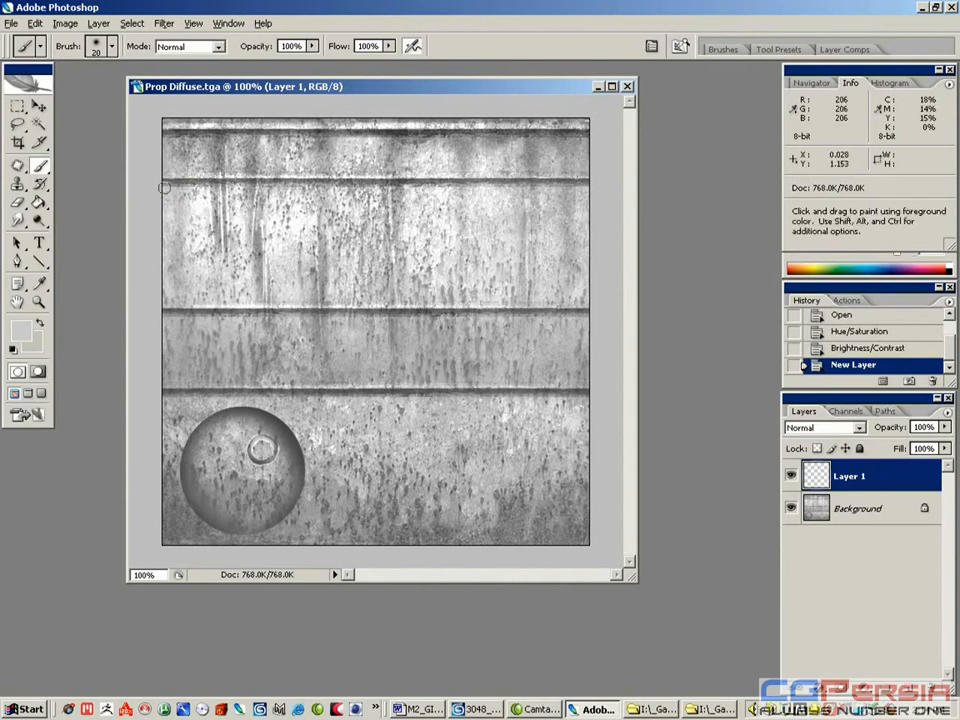
{"action": "mouse_move", "coordinate": [155, 183]}
{"action": "left_mouse_down", "text": "shift"}
{"action": "mouse_move", "coordinate": [620, 195]}
{"action": "mouse_move", "coordinate": [601, 304]}
{"action": "mouse_move", "coordinate": [564, 315]}
{"action": "mouse_move", "coordinate": [162, 315]}
{"action": "left_mouse_up", "text": "shift"}
{"action": "left_click_drag", "start_coordinate": [154, 392], "coordinate": [711, 388], "text": "shift"}
{"action": "left_click_drag", "start_coordinate": [591, 133], "coordinate": [158, 133], "text": "shift"}
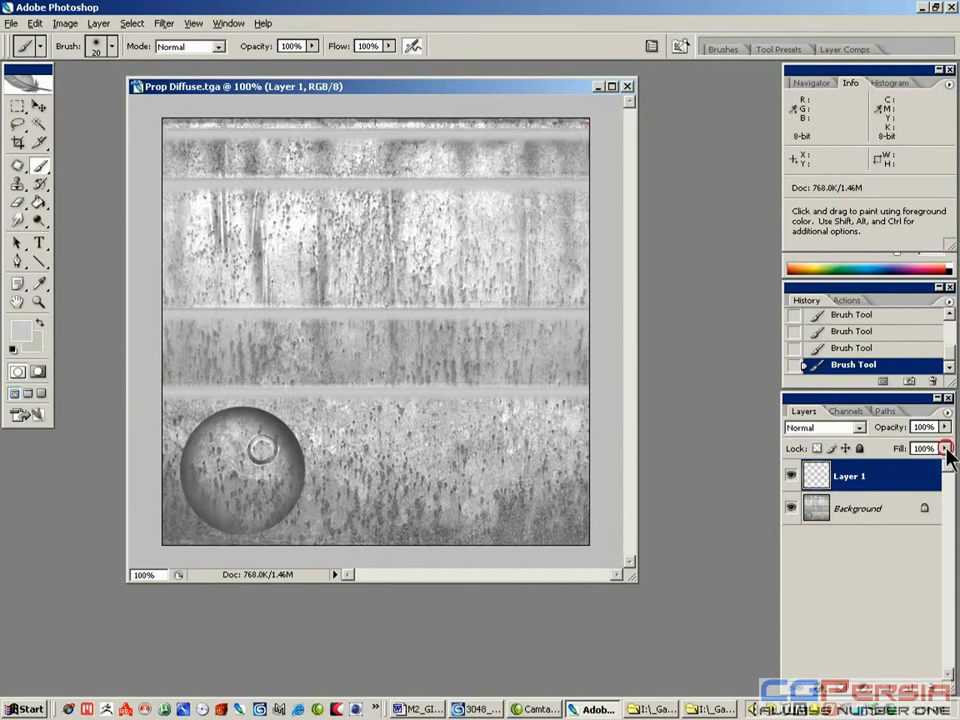
{"action": "left_click", "coordinate": [945, 448]}
{"action": "left_click_drag", "start_coordinate": [943, 464], "coordinate": [937, 472]}
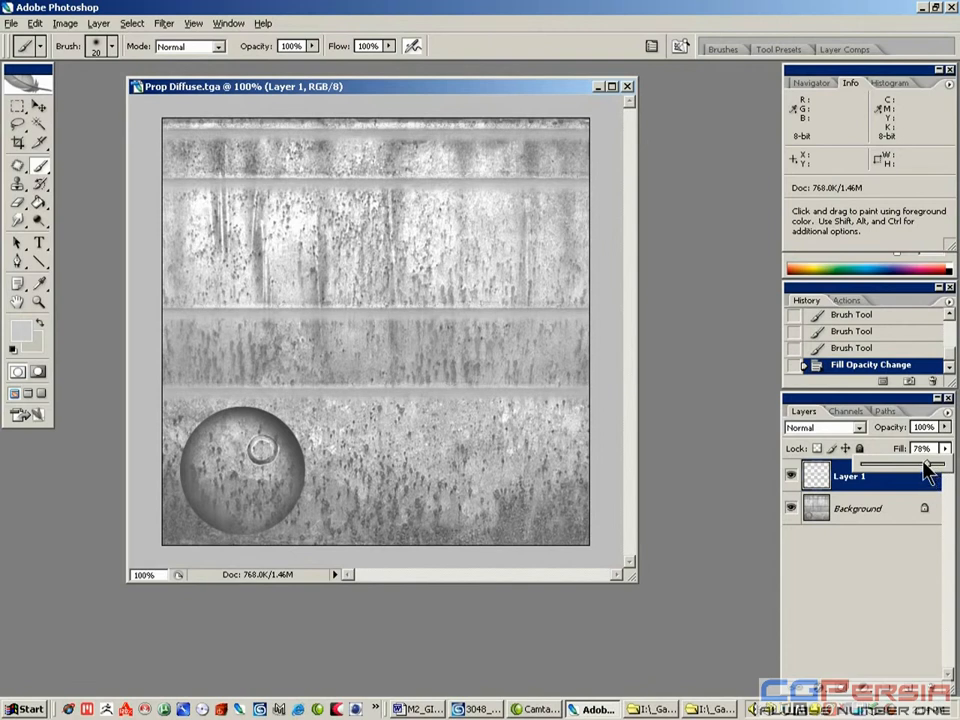
Add another layer, flood it with mid-grey 8e8e8e using the Paint Bucket, and set its fill to 54%.
{"action": "left_click", "coordinate": [945, 411]}
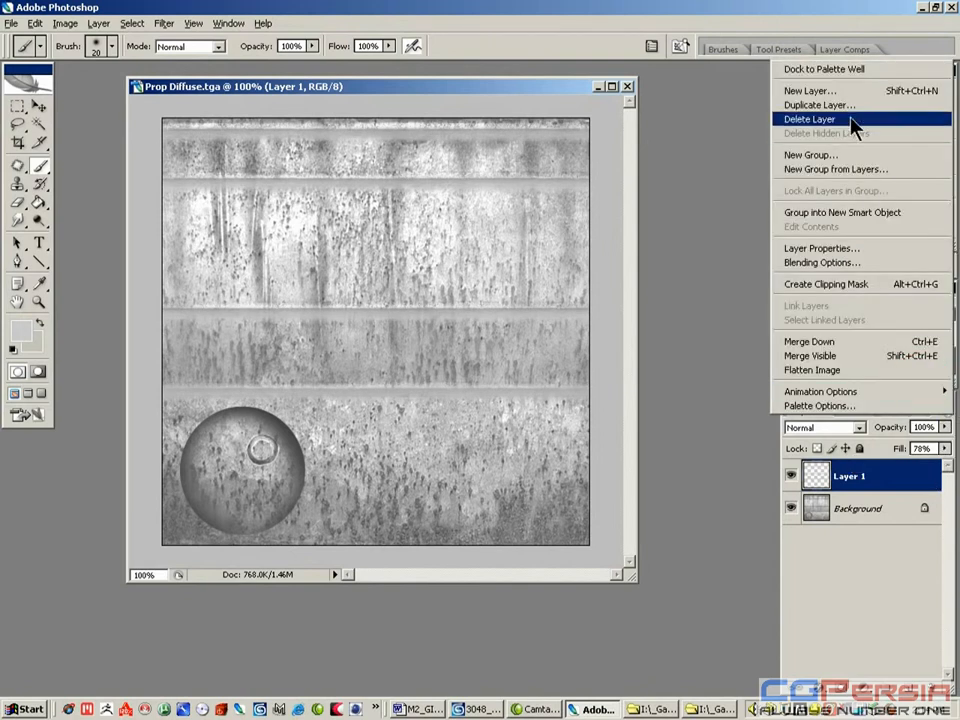
{"action": "left_click", "coordinate": [800, 89]}
{"action": "key", "text": "Return"}
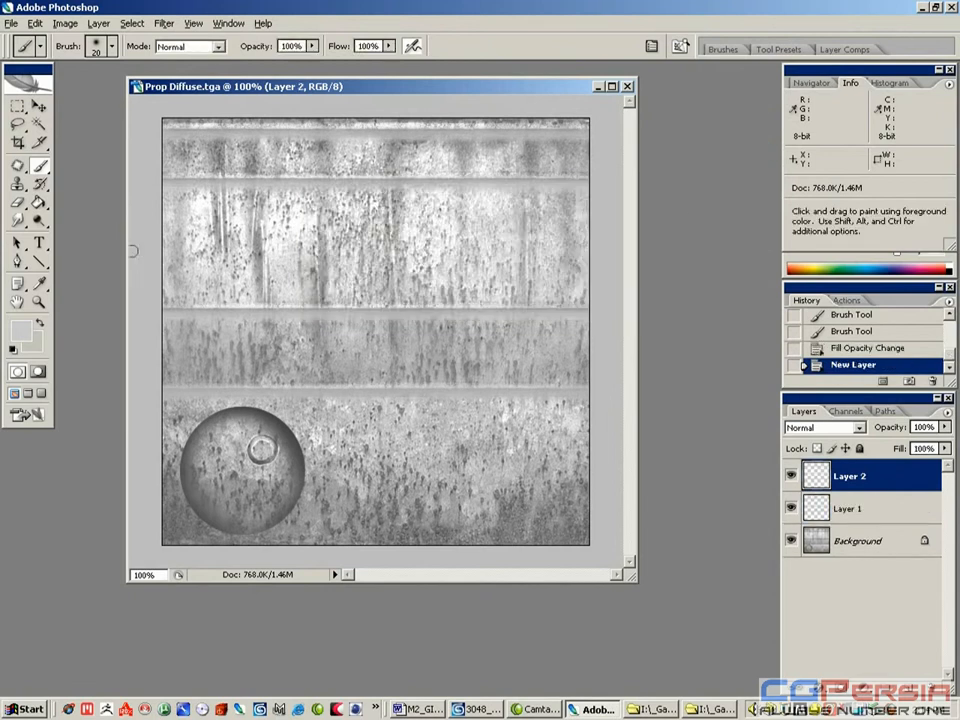
{"action": "left_click", "coordinate": [40, 203]}
{"action": "left_click", "coordinate": [21, 331]}
{"action": "left_click_drag", "start_coordinate": [362, 204], "coordinate": [301, 188]}
{"action": "left_click", "coordinate": [680, 85]}
{"action": "left_click", "coordinate": [349, 300]}
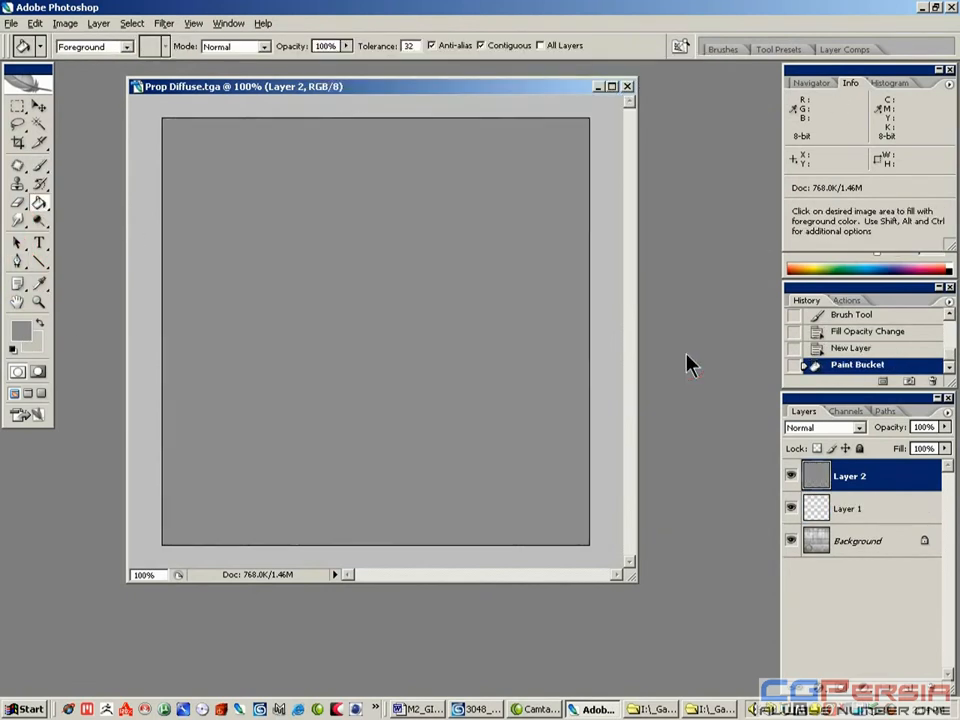
{"action": "left_click", "coordinate": [944, 448]}
{"action": "left_click_drag", "start_coordinate": [940, 464], "coordinate": [920, 476]}
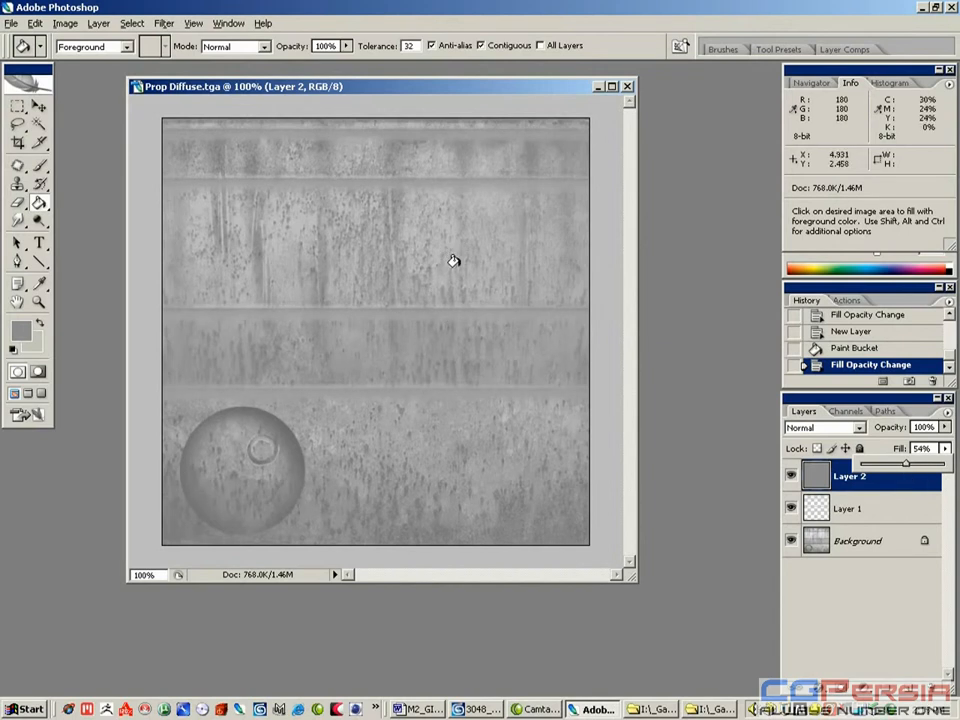
Set up the Brush tool with a white foreground colour and a 9 px brush size.
{"action": "left_click", "coordinate": [41, 165]}
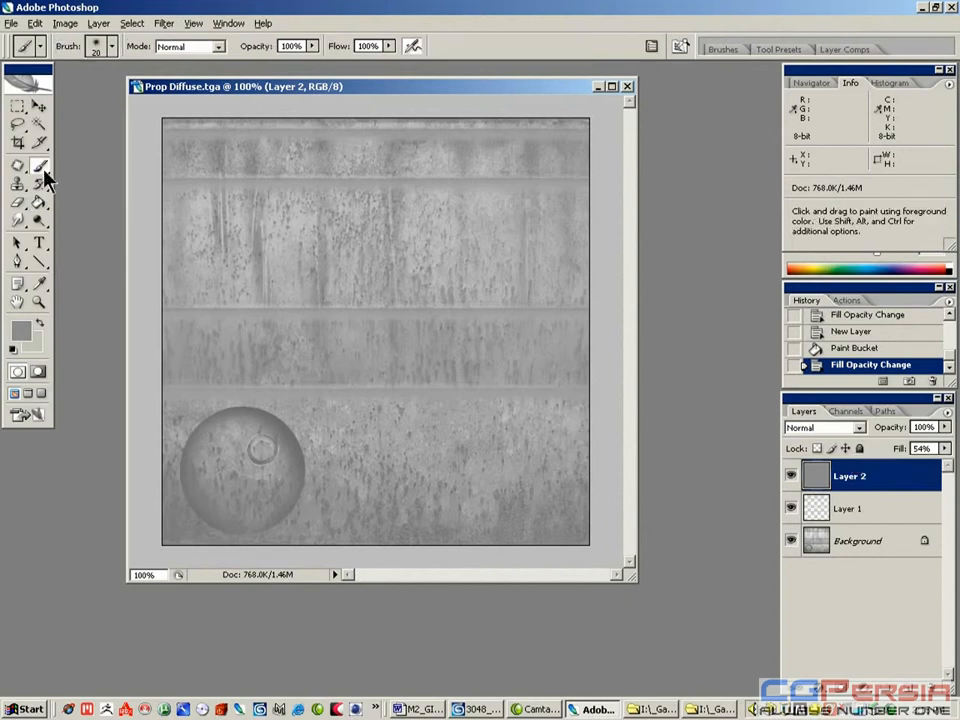
{"action": "left_click", "coordinate": [27, 336]}
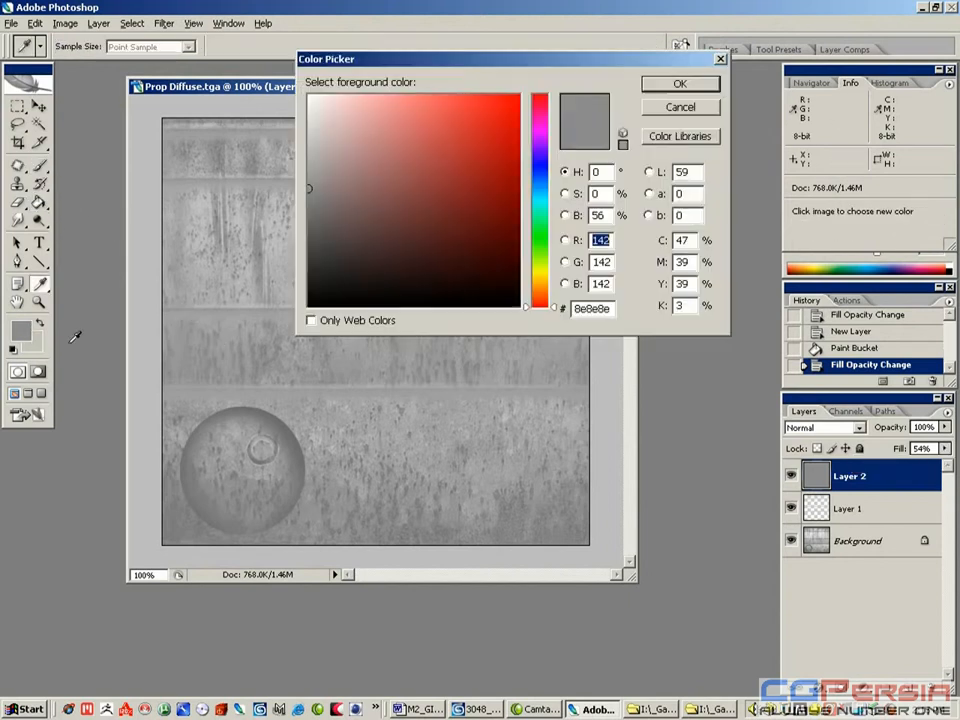
{"action": "left_click_drag", "start_coordinate": [452, 283], "coordinate": [214, 47]}
{"action": "key", "text": "Return"}
{"action": "key", "text": "bracketleft"}
{"action": "key", "text": "bracketleft"}
{"action": "key", "text": "bracketleft"}
{"action": "key", "text": "bracketleft"}
{"action": "key", "text": "bracketleft"}
{"action": "key", "text": "bracketleft"}
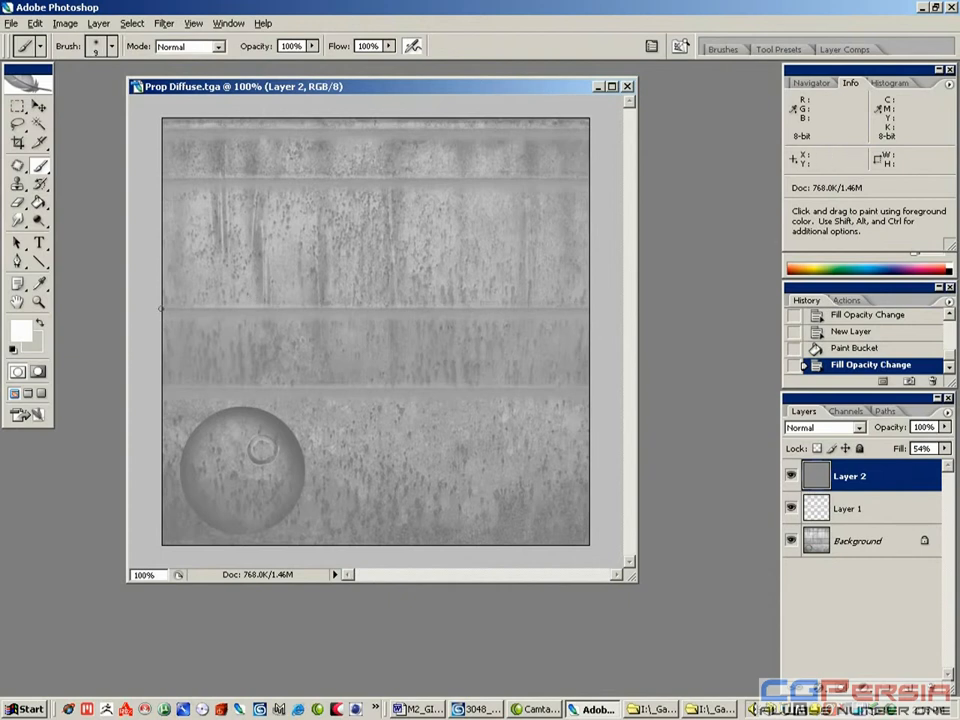
{"action": "left_click_drag", "start_coordinate": [153, 305], "coordinate": [600, 305]}
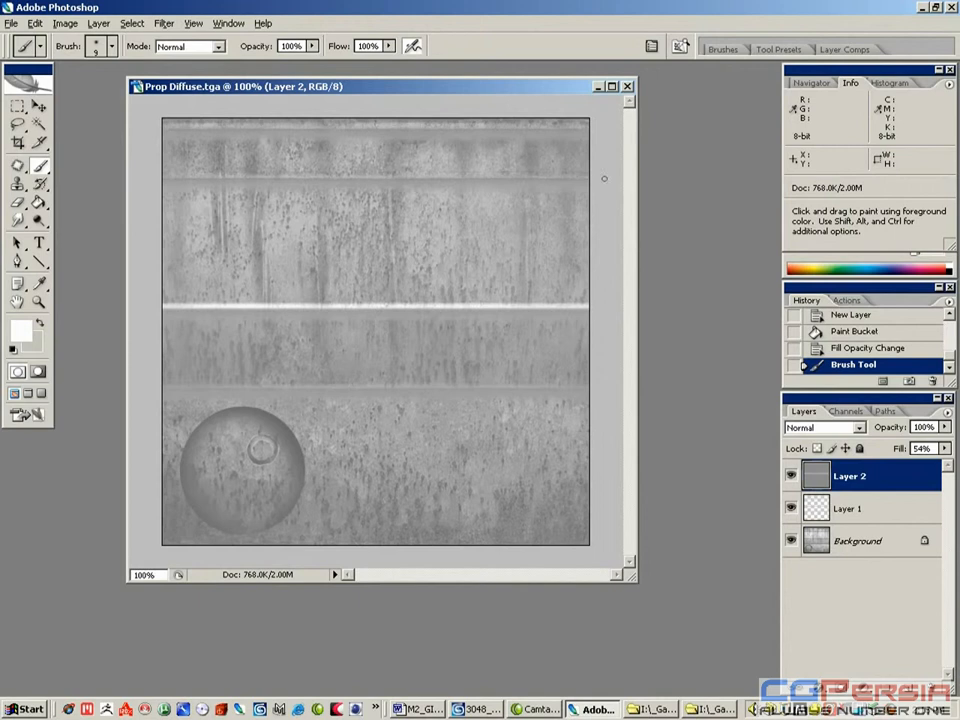
{"action": "left_click", "coordinate": [34, 23]}
{"action": "left_click", "coordinate": [40, 37]}
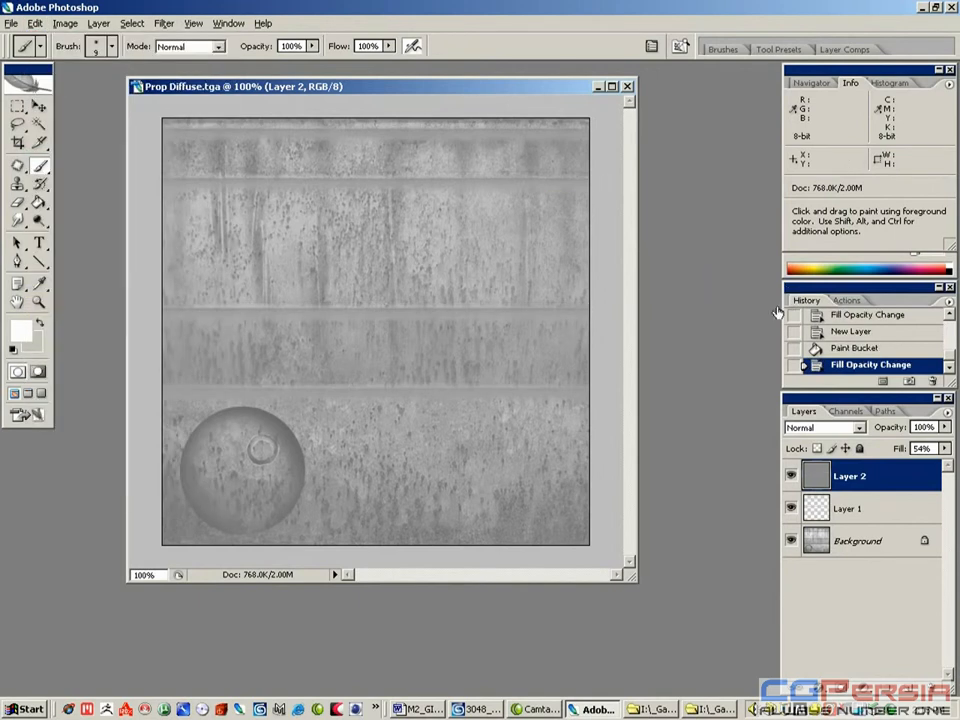
Add a new layer above the grey-filled Layer 2.
{"action": "left_click", "coordinate": [947, 411]}
{"action": "left_click", "coordinate": [800, 87]}
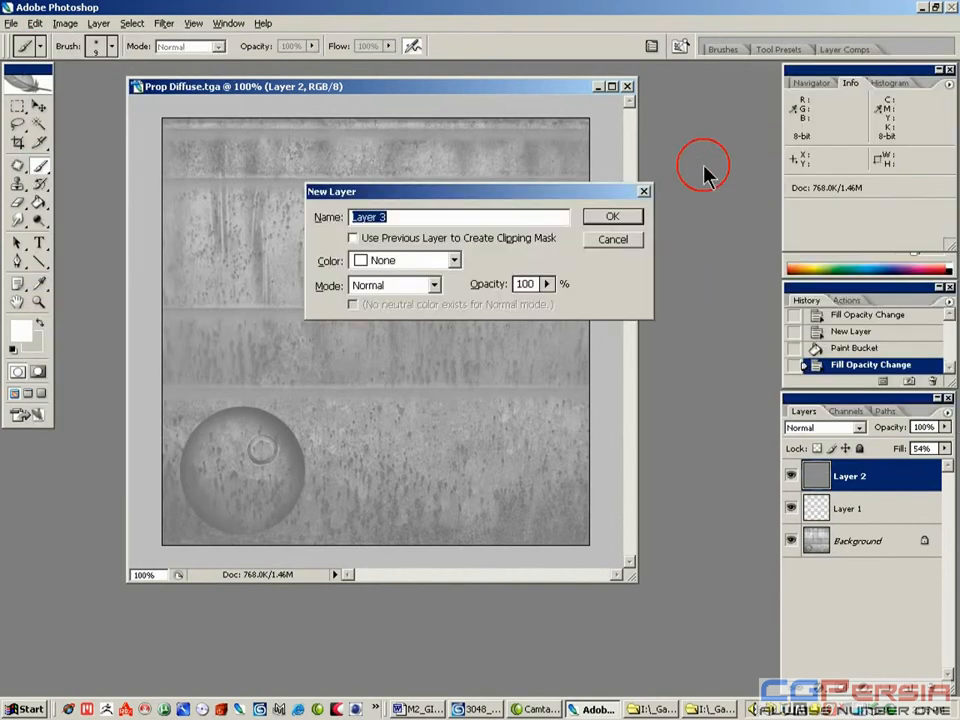
{"action": "left_click", "coordinate": [620, 210]}
Paint straight white lines along the four horizontal seams and trace the small ring on the round lid in white.
{"action": "mouse_move", "coordinate": [594, 306]}
{"action": "left_mouse_down", "text": "shift"}
{"action": "mouse_move", "coordinate": [299, 289]}
{"action": "mouse_move", "coordinate": [46, 312]}
{"action": "left_mouse_up", "text": "shift"}
{"action": "left_click_drag", "start_coordinate": [156, 384], "coordinate": [598, 385], "text": "shift"}
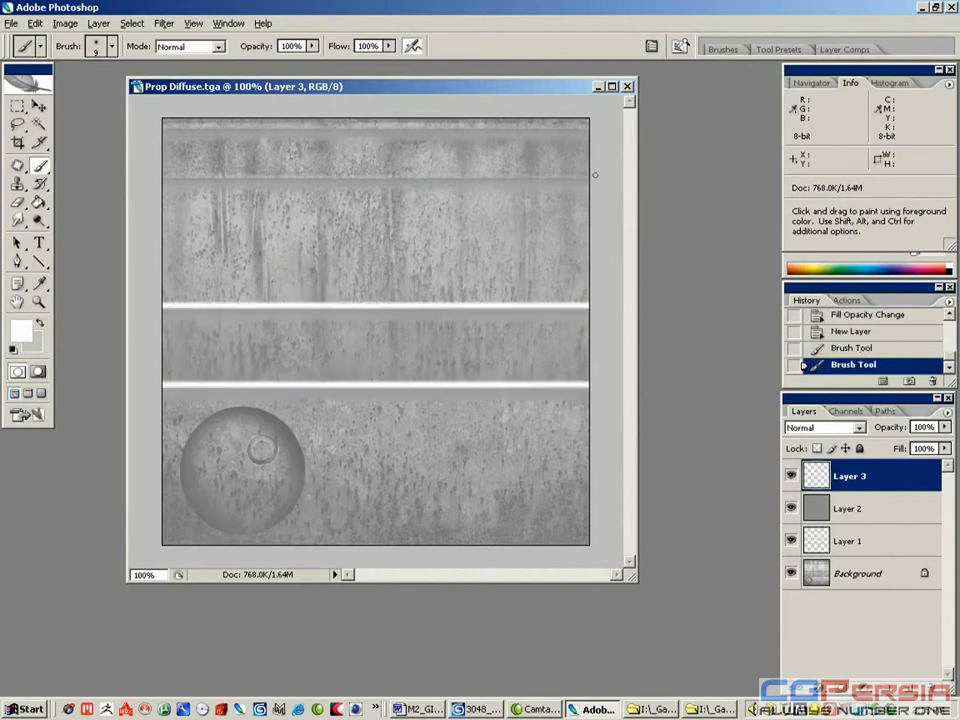
{"action": "left_click_drag", "start_coordinate": [594, 175], "coordinate": [150, 176], "text": "shift"}
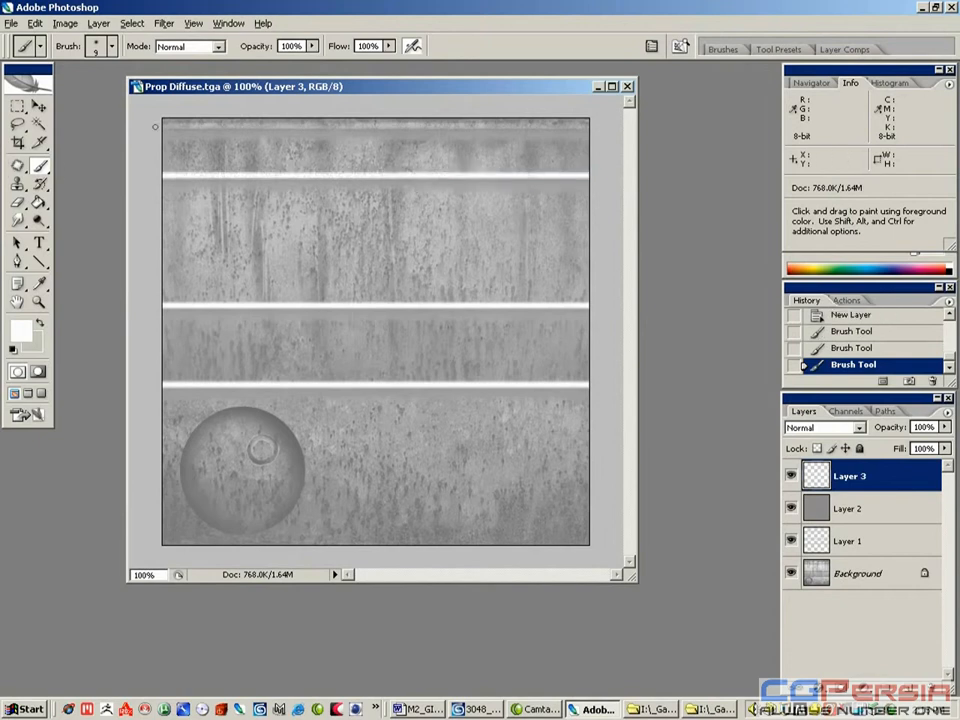
{"action": "left_click_drag", "start_coordinate": [155, 126], "coordinate": [598, 126], "text": "shift"}
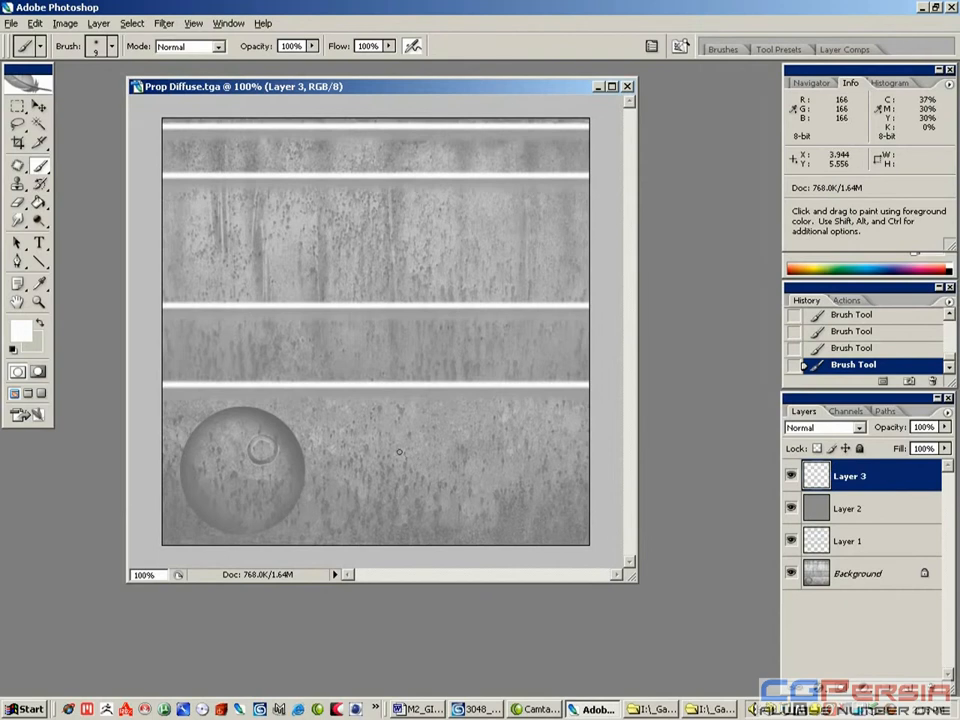
{"action": "mouse_move", "coordinate": [270, 443]}
{"action": "left_mouse_down"}
{"action": "mouse_move", "coordinate": [255, 439]}
{"action": "mouse_move", "coordinate": [255, 460]}
{"action": "mouse_move", "coordinate": [272, 452]}
{"action": "mouse_move", "coordinate": [263, 441]}
{"action": "left_mouse_up"}
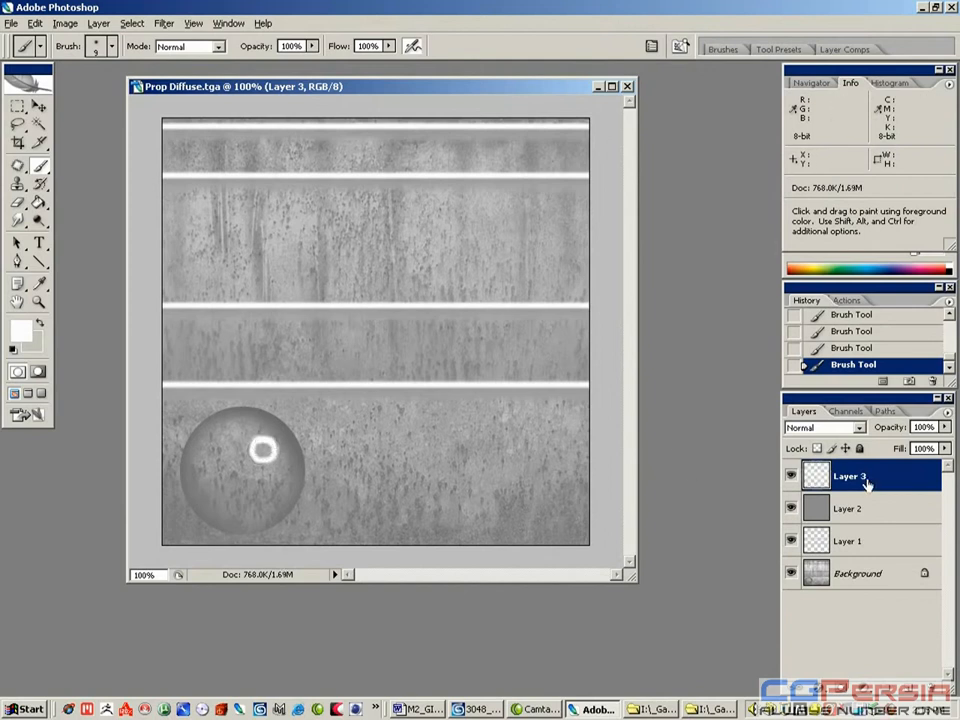
Set the white seam layer's blend mode to Color Dodge and its fill to 21%.
{"action": "left_click", "coordinate": [944, 448]}
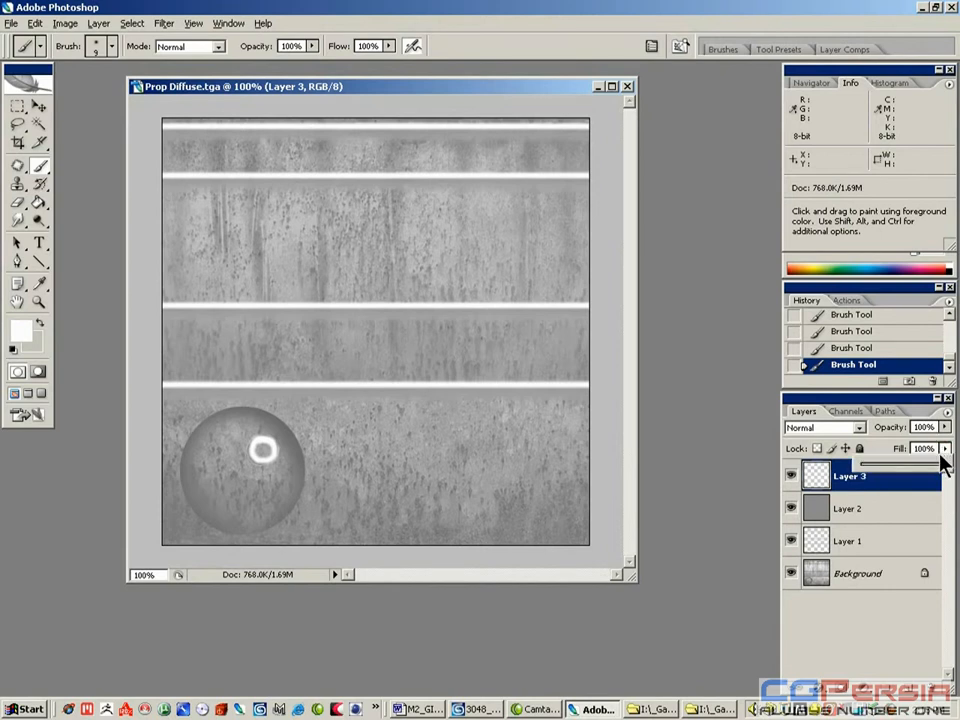
{"action": "left_click", "coordinate": [861, 428]}
{"action": "left_click", "coordinate": [861, 430]}
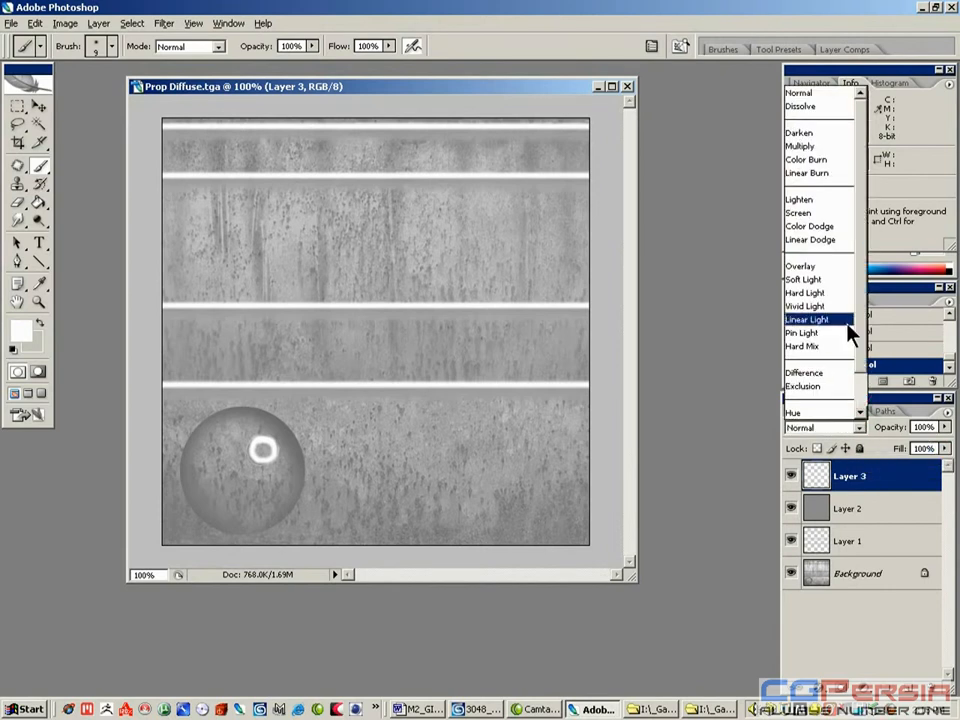
{"action": "left_click", "coordinate": [833, 225]}
{"action": "left_click", "coordinate": [944, 448]}
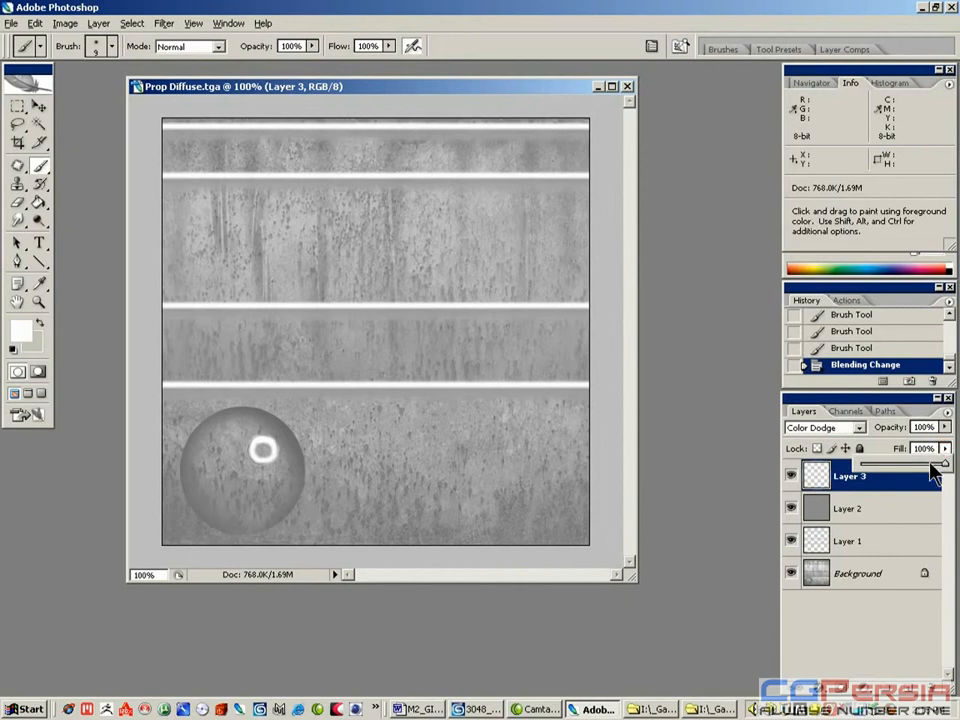
{"action": "left_click_drag", "start_coordinate": [940, 465], "coordinate": [877, 464]}
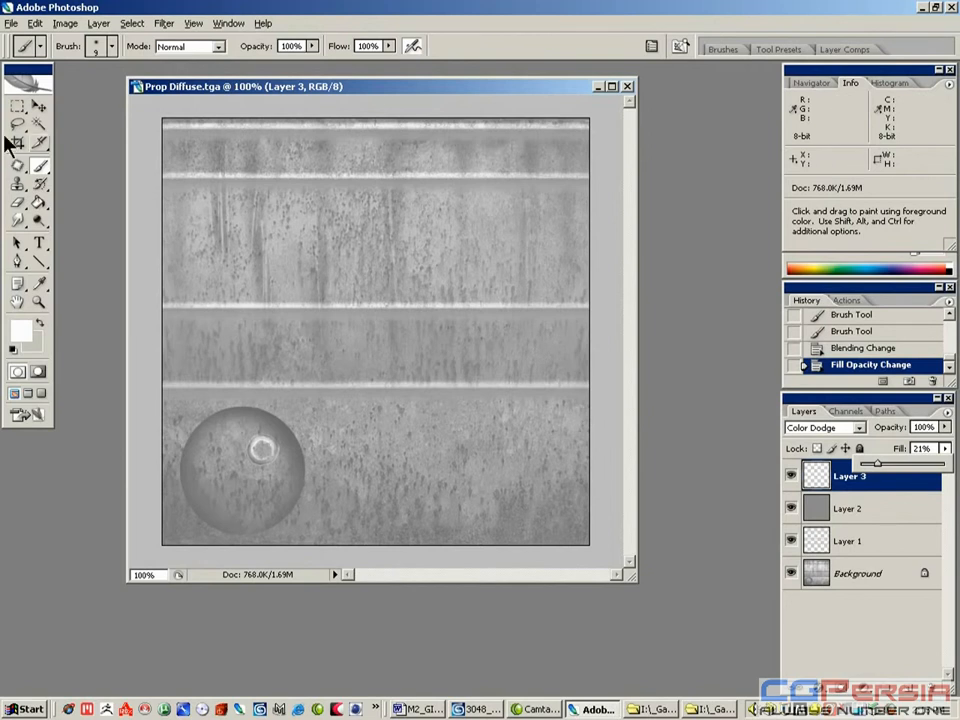
Set the foreground colour to black 000000 and add a new layer on top of the stack.
{"action": "left_click", "coordinate": [21, 331]}
{"action": "left_click", "coordinate": [309, 305]}
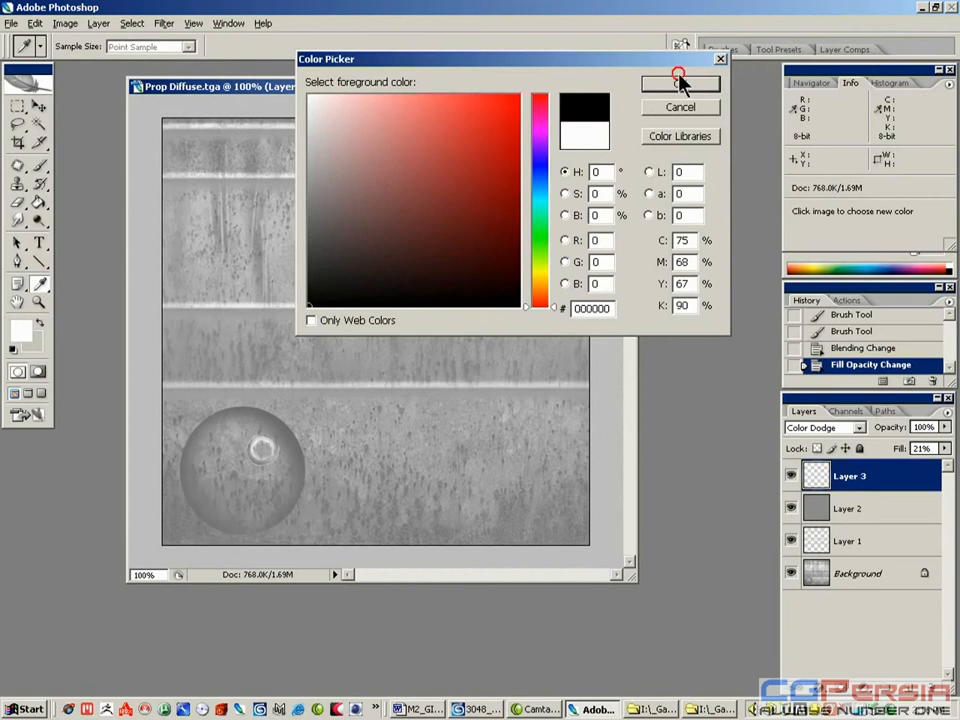
{"action": "left_click", "coordinate": [680, 84]}
{"action": "left_click", "coordinate": [945, 411]}
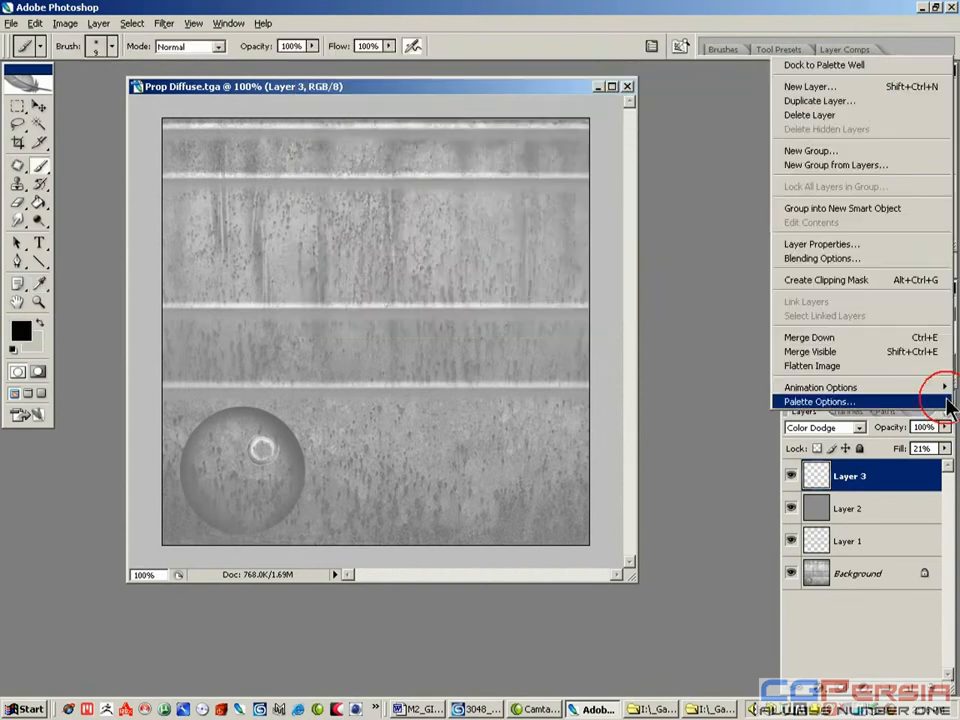
{"action": "left_click", "coordinate": [850, 86]}
{"action": "left_click", "coordinate": [617, 216]}
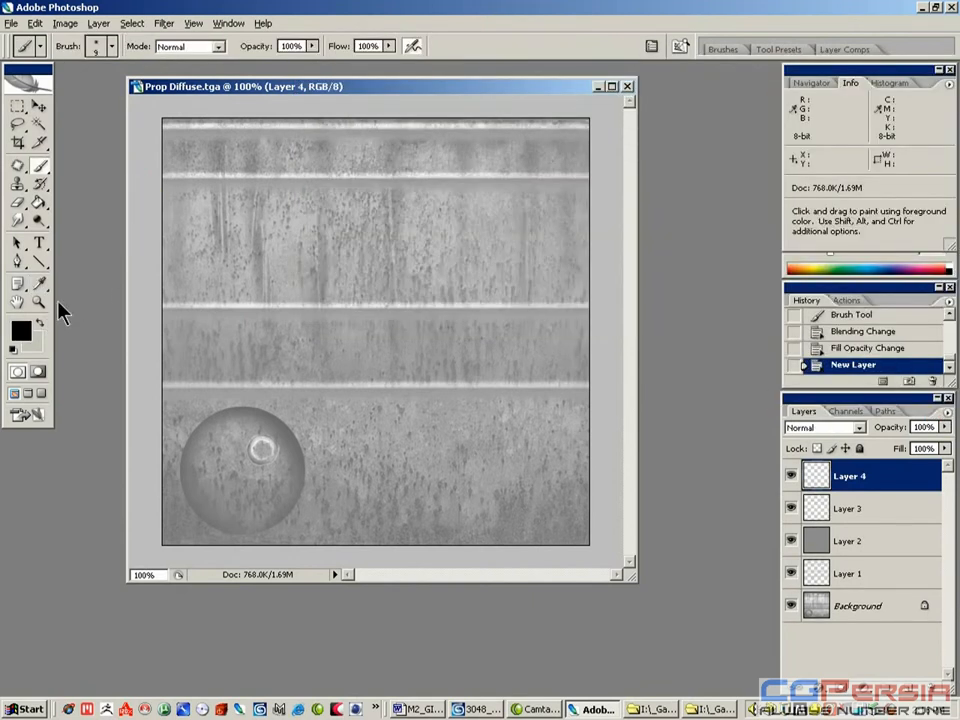
Enlarge the brush to 150 px and paint a soft black band across the full width over the two lower seams.
{"action": "key", "text": "bracketright"}
{"action": "key", "text": "bracketright"}
{"action": "key", "text": "bracketright"}
{"action": "key", "text": "bracketright"}
{"action": "key", "text": "bracketright"}
{"action": "key", "text": "bracketright"}
{"action": "key", "text": "bracketright"}
{"action": "key", "text": "bracketright"}
{"action": "key", "text": "bracketright"}
{"action": "key", "text": "bracketright"}
{"action": "key", "text": "bracketright"}
{"action": "key", "text": "bracketright"}
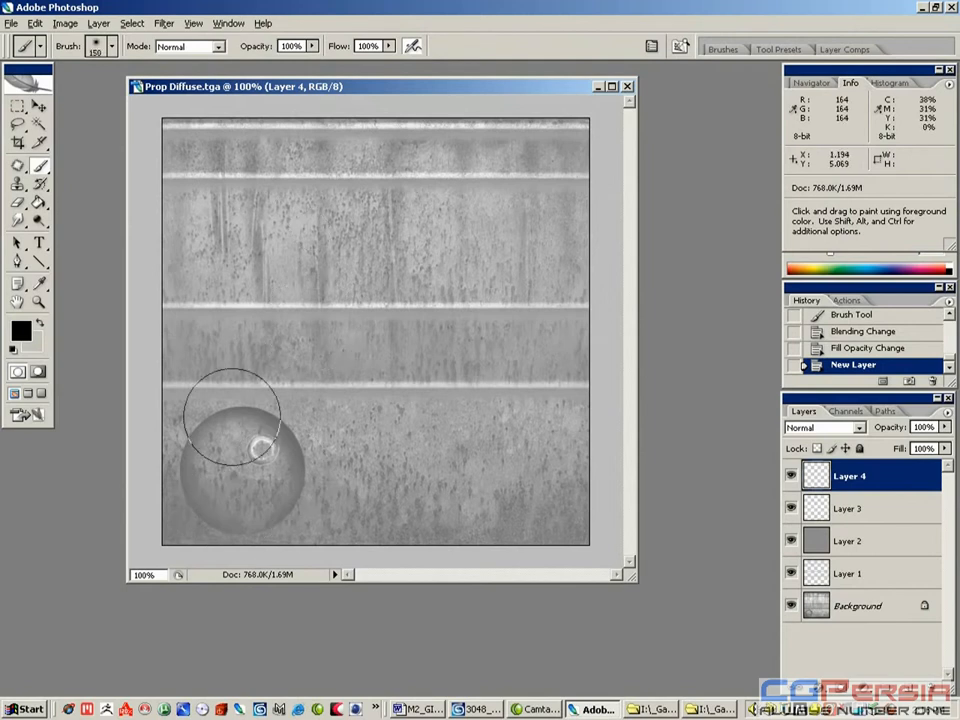
{"action": "mouse_move", "coordinate": [141, 354]}
{"action": "left_mouse_down"}
{"action": "mouse_move", "coordinate": [373, 360]}
{"action": "mouse_move", "coordinate": [628, 328]}
{"action": "mouse_move", "coordinate": [469, 291]}
{"action": "mouse_move", "coordinate": [150, 290]}
{"action": "left_mouse_up"}
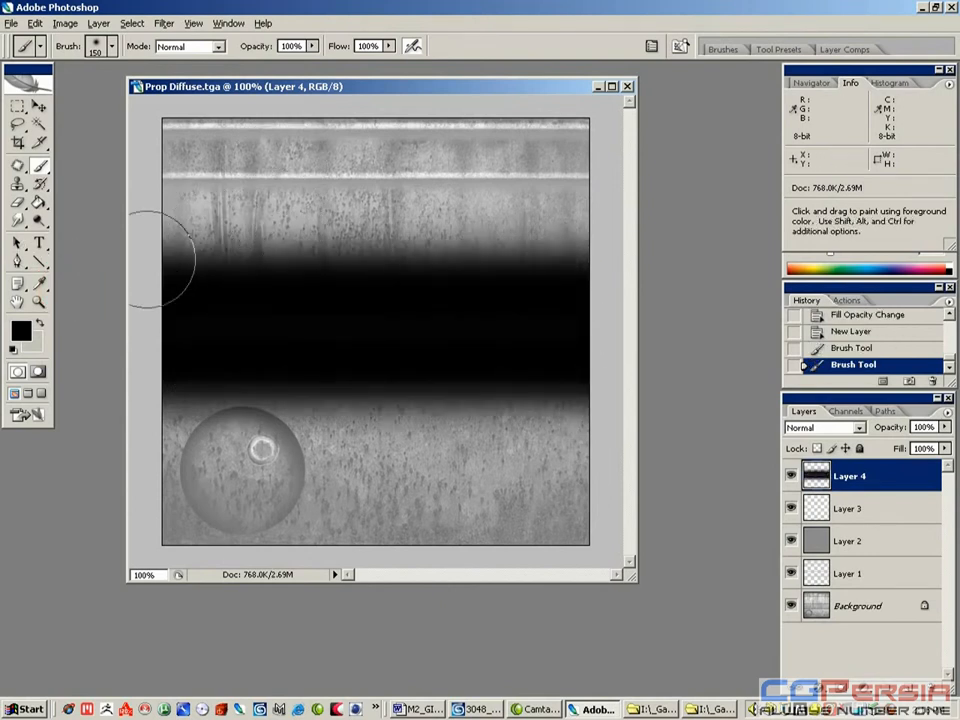
Set the black band layer's fill to 27% and erase the band where it overlaps the round lid.
{"action": "left_click", "coordinate": [945, 448]}
{"action": "left_click_drag", "start_coordinate": [940, 464], "coordinate": [886, 476]}
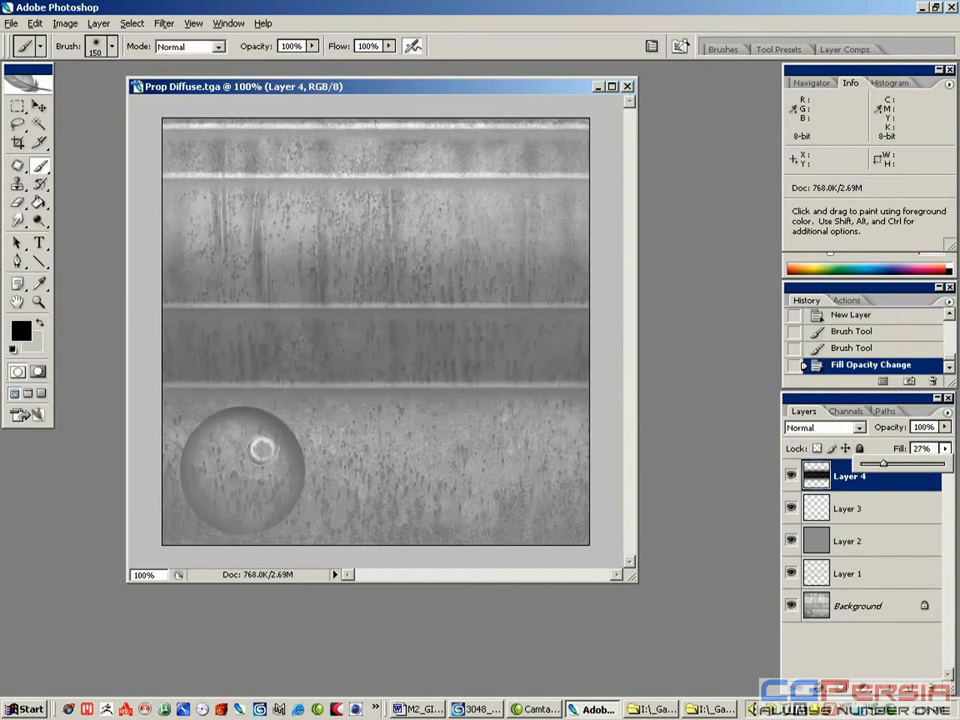
{"action": "left_click", "coordinate": [17, 203]}
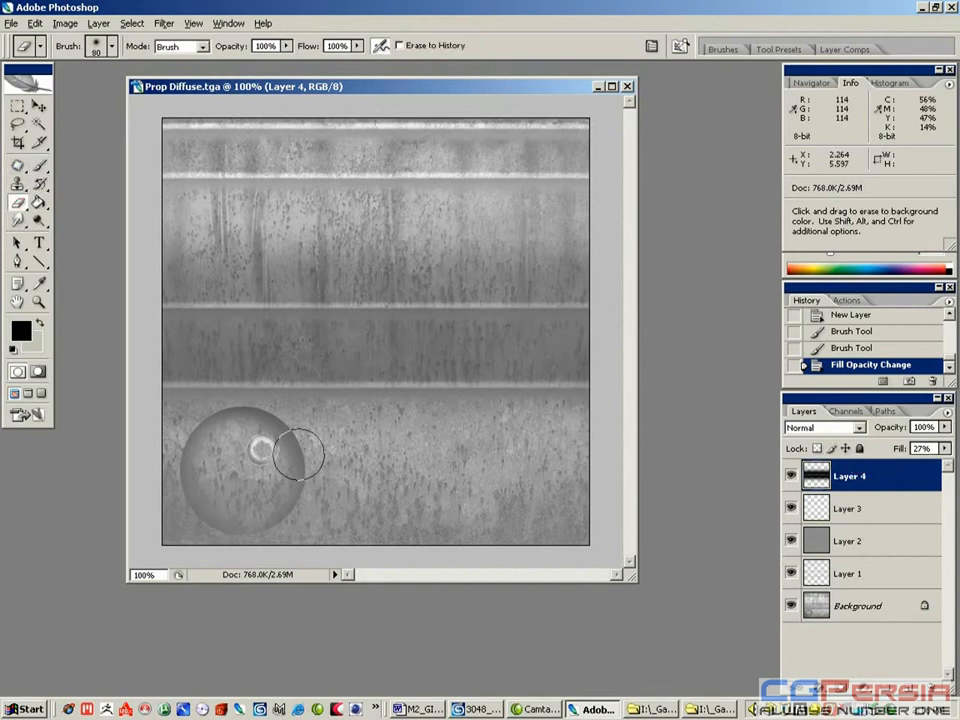
{"action": "mouse_move", "coordinate": [231, 440]}
{"action": "left_mouse_down"}
{"action": "mouse_move", "coordinate": [257, 497]}
{"action": "mouse_move", "coordinate": [210, 454]}
{"action": "left_mouse_up"}
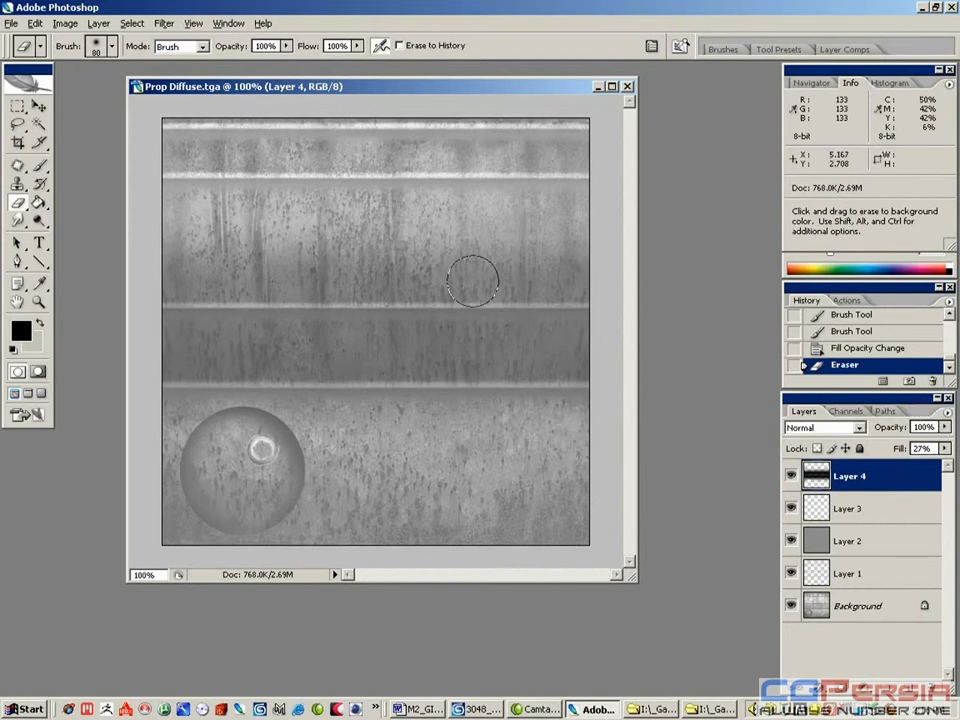
Paste a merged copy of the whole canvas as a new layer, then lower its brightness and raise its contrast with Brightness/Contrast.
{"action": "key", "text": "ctrl+a"}
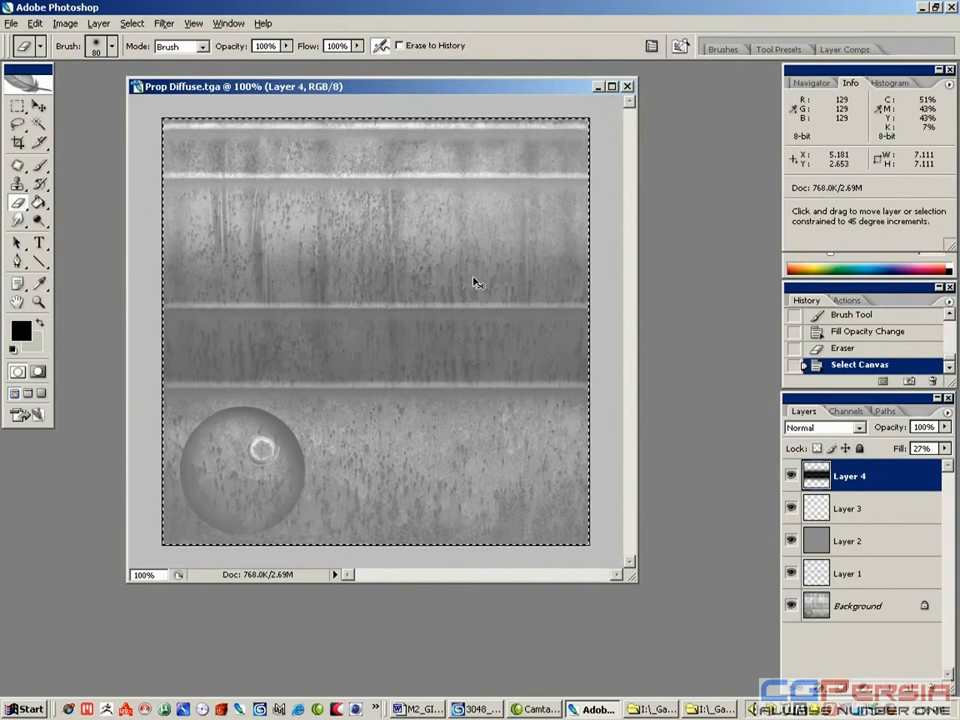
{"action": "key", "text": "ctrl+shift+v"}
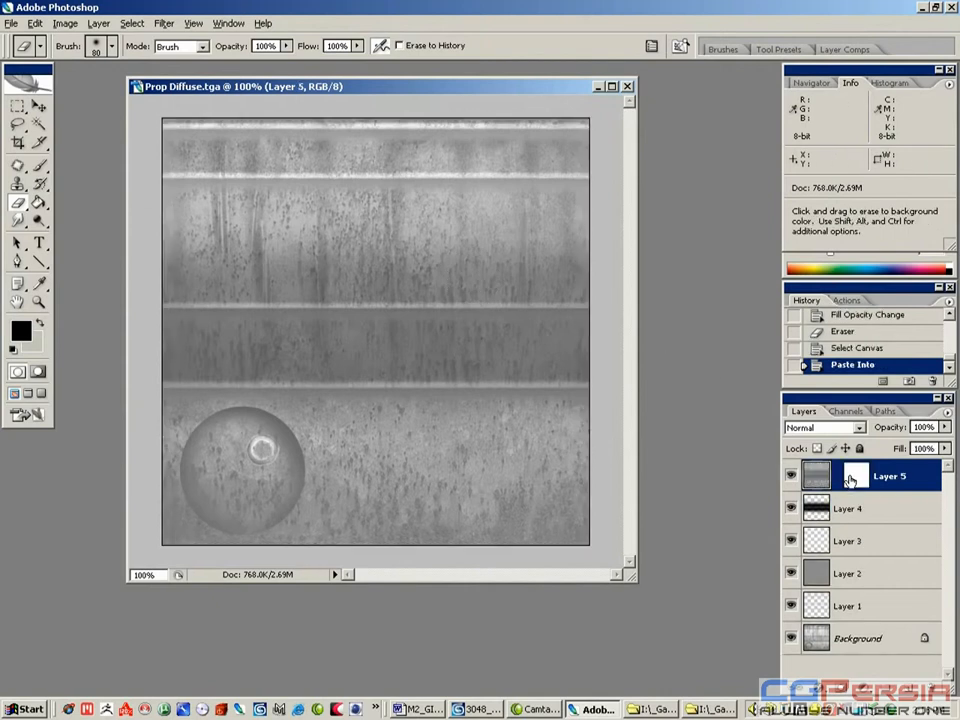
{"action": "left_click", "coordinate": [66, 23]}
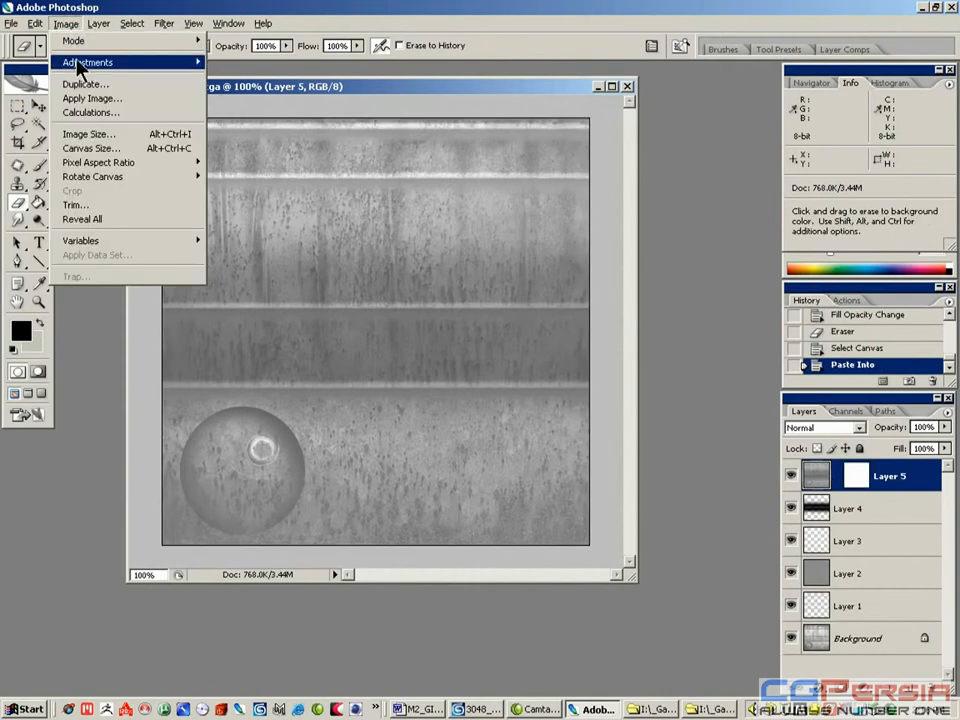
{"action": "mouse_move", "coordinate": [88, 62]}
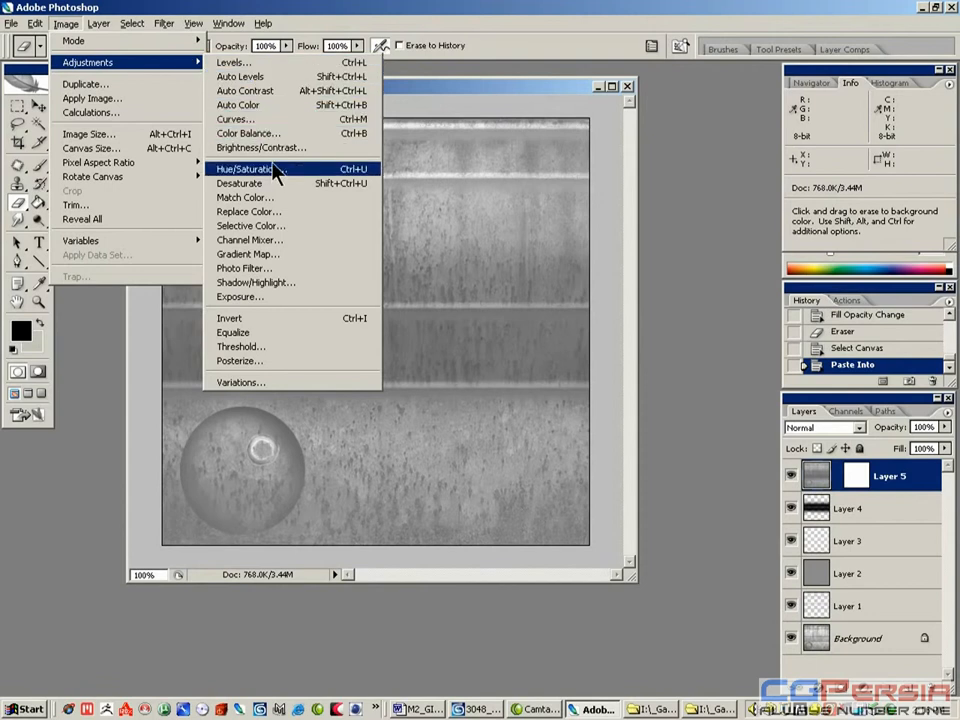
{"action": "left_click_drag", "start_coordinate": [443, 293], "coordinate": [460, 294]}
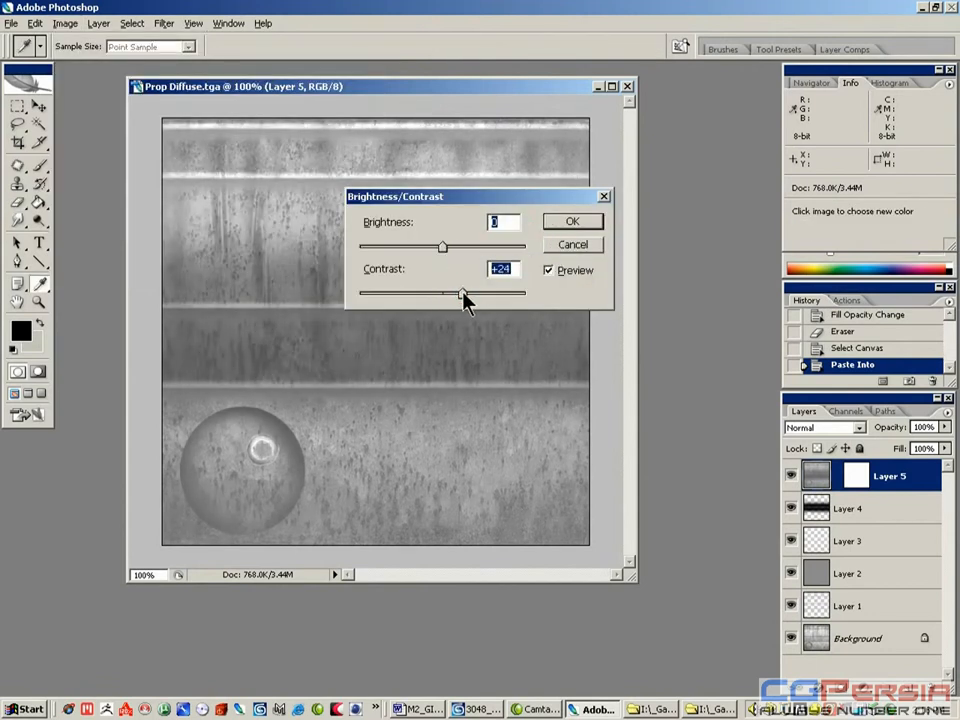
{"action": "left_click_drag", "start_coordinate": [443, 247], "coordinate": [428, 248]}
{"action": "left_click_drag", "start_coordinate": [463, 292], "coordinate": [456, 294]}
{"action": "left_click", "coordinate": [572, 222]}
{"action": "key", "text": "e"}
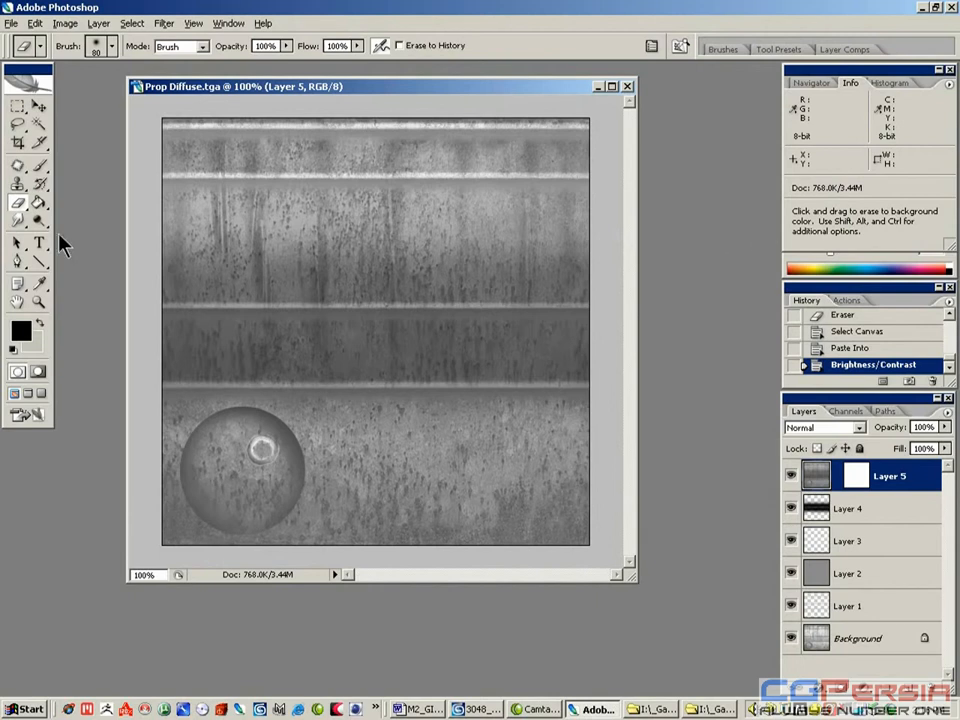
Set up the Brush tool with a light grey sampled from the barrel's upper wall and a 20 px brush size.
{"action": "left_click", "coordinate": [39, 166]}
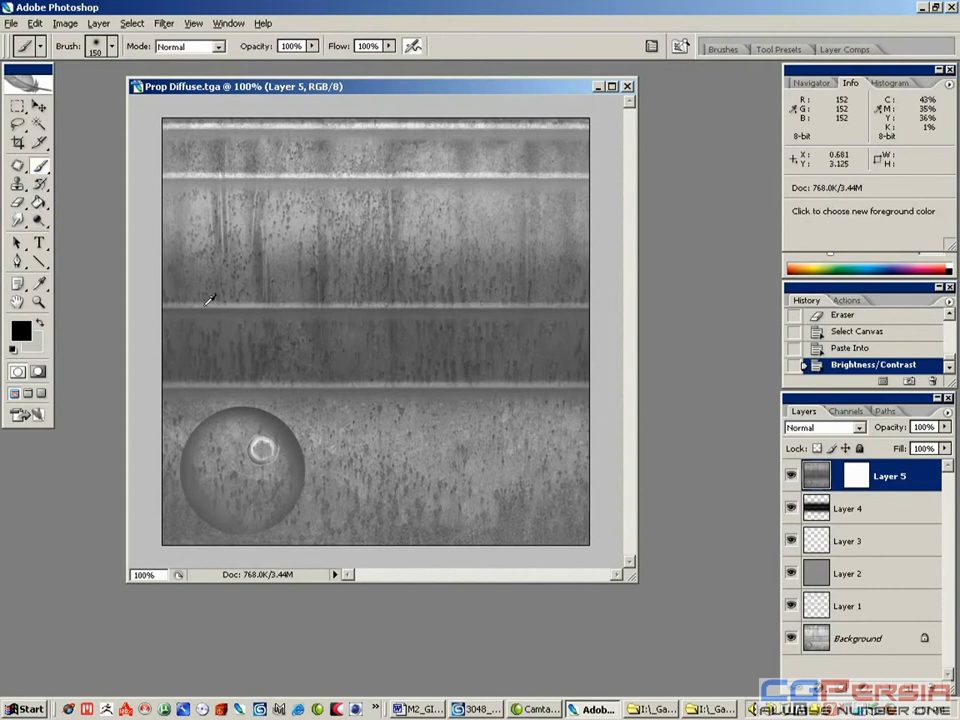
{"action": "left_click", "coordinate": [193, 240], "text": "alt"}
{"action": "key", "text": "bracketleft"}
{"action": "key", "text": "bracketleft"}
{"action": "key", "text": "bracketleft"}
{"action": "key", "text": "bracketleft"}
{"action": "key", "text": "bracketleft"}
{"action": "key", "text": "bracketleft"}
{"action": "key", "text": "bracketleft"}
{"action": "key", "text": "bracketleft"}
{"action": "key", "text": "bracketleft"}
{"action": "key", "text": "bracketleft"}
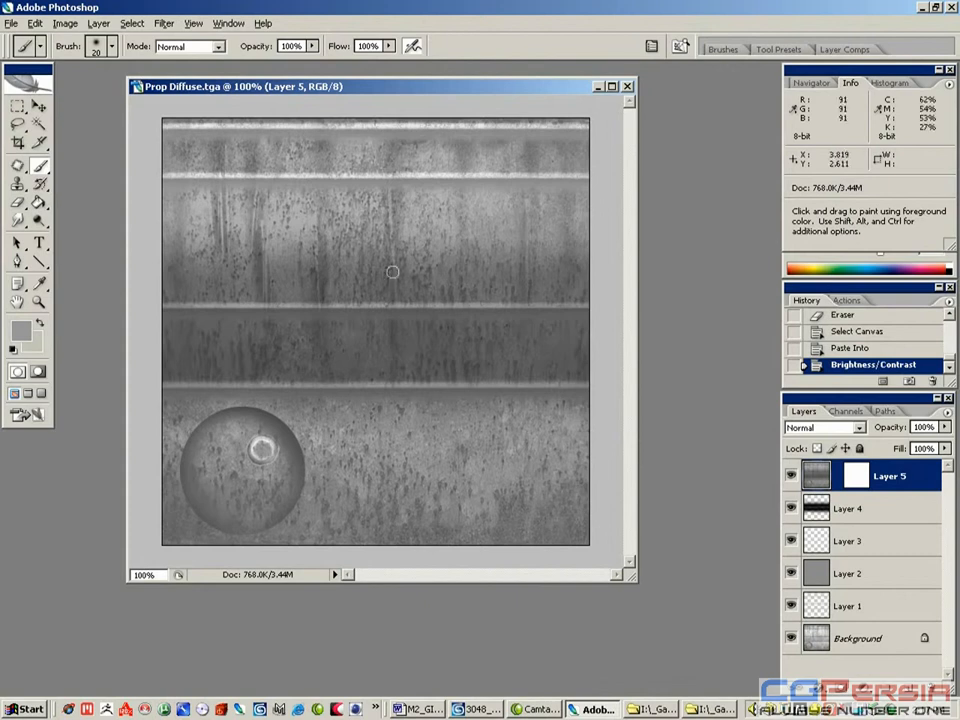
On a new layer, paint straight grey lines over the top two seams and set the layer's fill to 53%.
{"action": "left_click", "coordinate": [944, 411]}
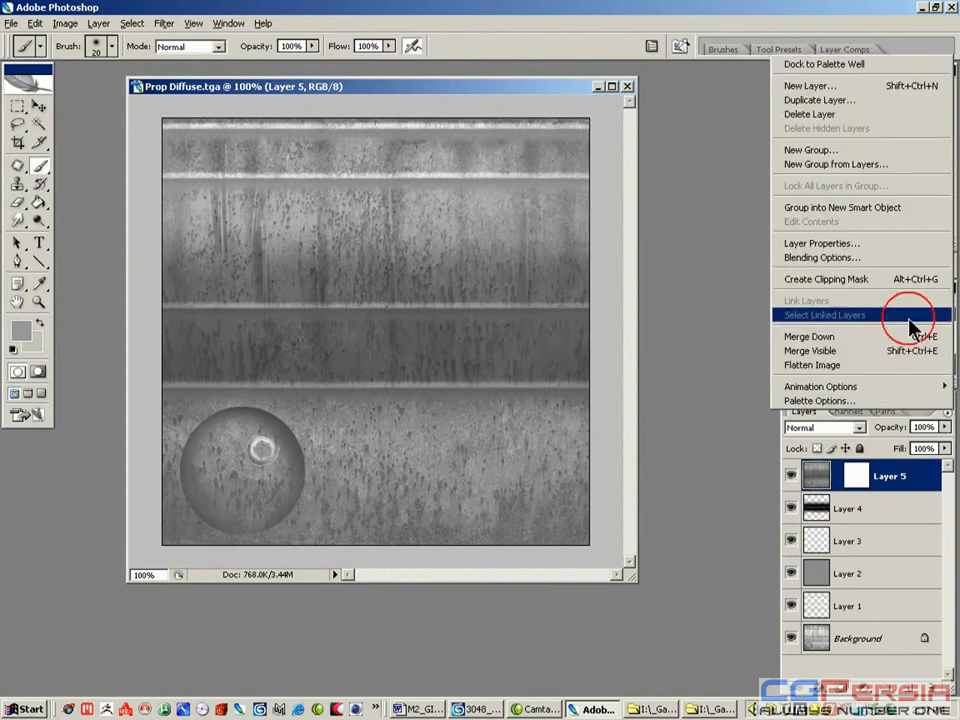
{"action": "left_click", "coordinate": [820, 88]}
{"action": "key", "text": "Return"}
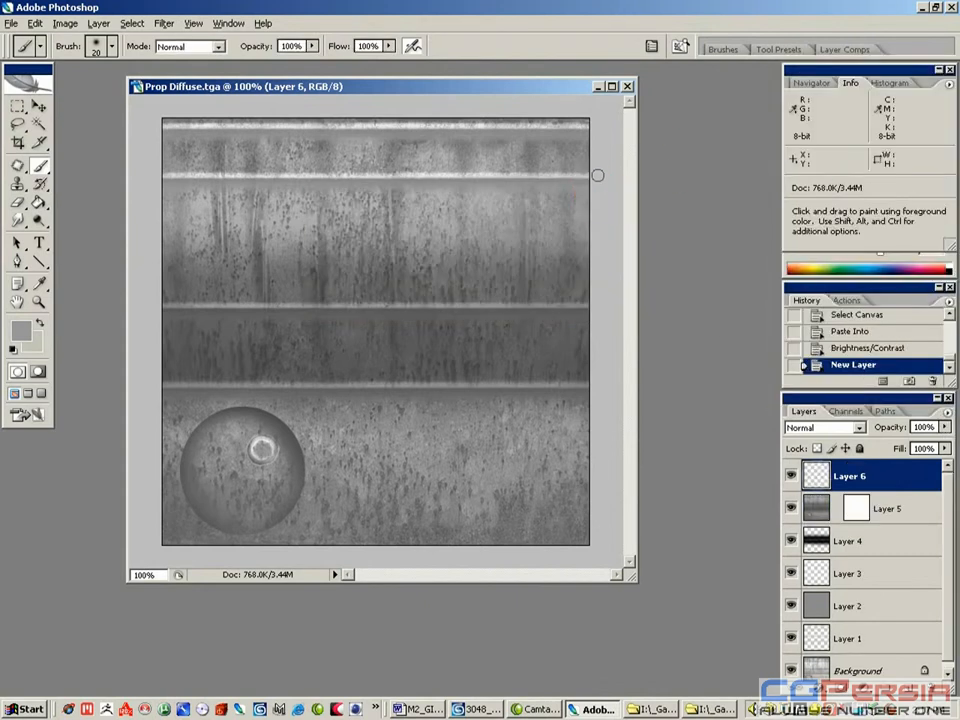
{"action": "left_click_drag", "start_coordinate": [479, 173], "coordinate": [109, 176]}
{"action": "left_click_drag", "start_coordinate": [160, 128], "coordinate": [601, 125]}
{"action": "mouse_move", "coordinate": [944, 448]}
{"action": "left_mouse_down"}
{"action": "mouse_move", "coordinate": [922, 472]}
{"action": "mouse_move", "coordinate": [905, 464]}
{"action": "left_mouse_up"}
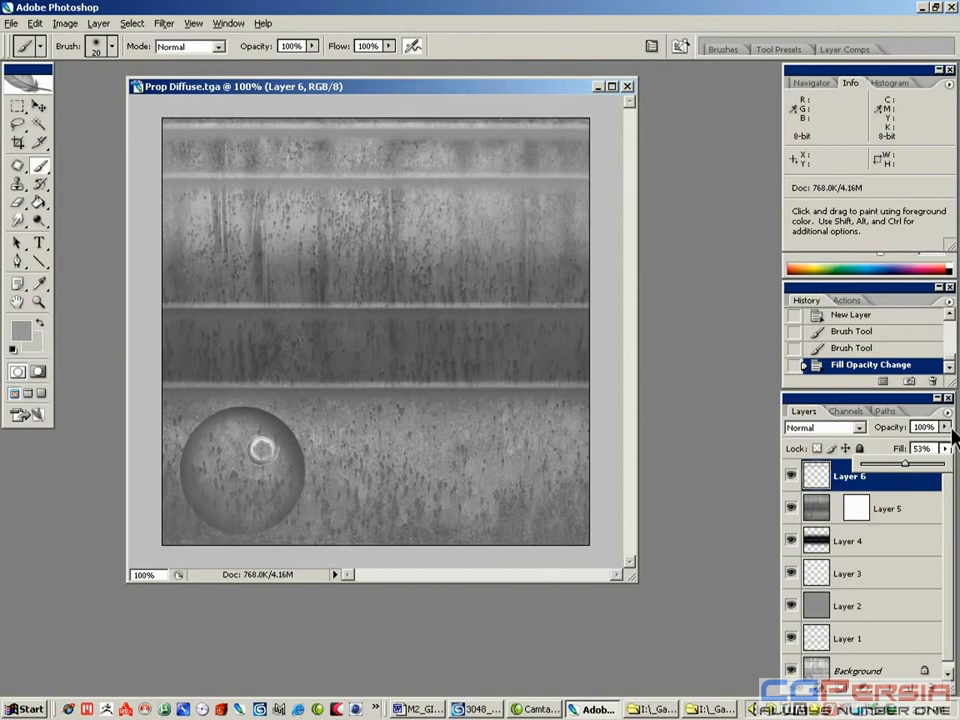
{"action": "left_click", "coordinate": [854, 398]}
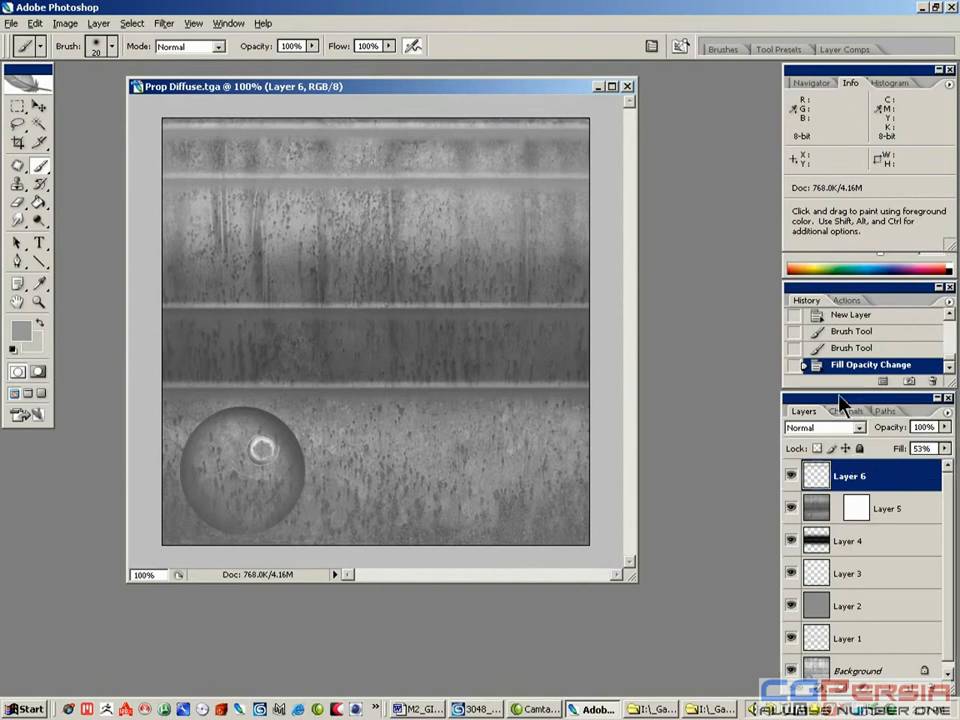
Save the layered image as the Photoshop file Prop Specular.psd in the folder 3048.
{"action": "left_click", "coordinate": [11, 23]}
{"action": "left_click", "coordinate": [50, 197]}
{"action": "left_click", "coordinate": [606, 183]}
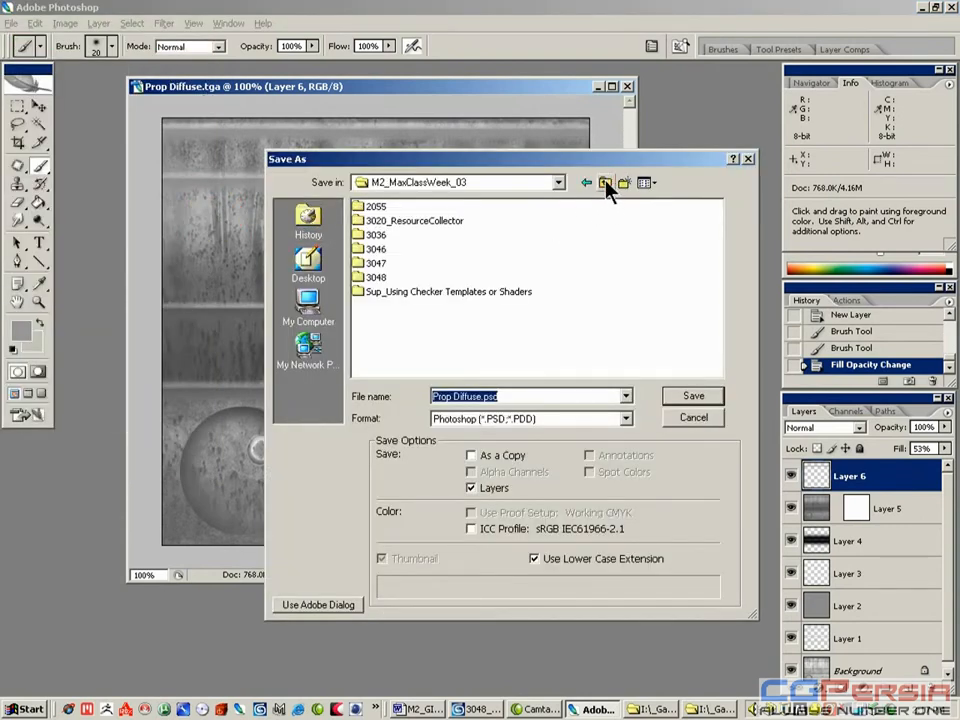
{"action": "double_click", "coordinate": [385, 281]}
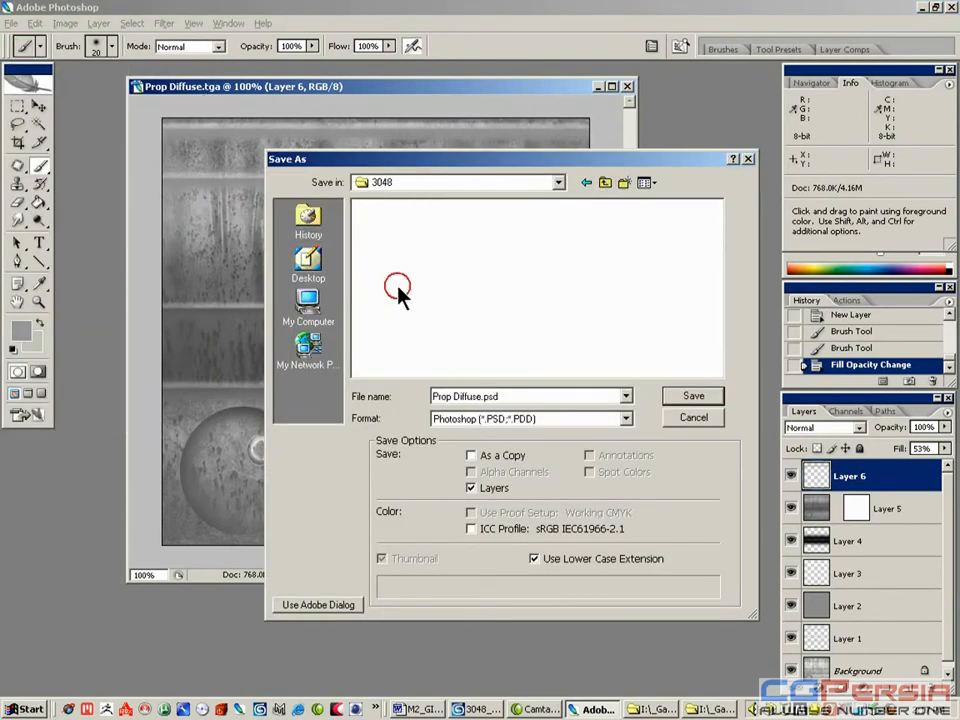
{"action": "double_click", "coordinate": [454, 397]}
{"action": "left_click", "coordinate": [455, 397]}
{"action": "type", "text": "Specular"}
{"action": "key", "text": "Delete"}
{"action": "key", "text": "Delete"}
{"action": "key", "text": "Delete"}
{"action": "key", "text": "Delete"}
{"action": "key", "text": "Delete"}
{"action": "key", "text": "Delete"}
{"action": "key", "text": "Delete"}
{"action": "left_click", "coordinate": [697, 400]}
{"action": "left_click", "coordinate": [671, 240]}
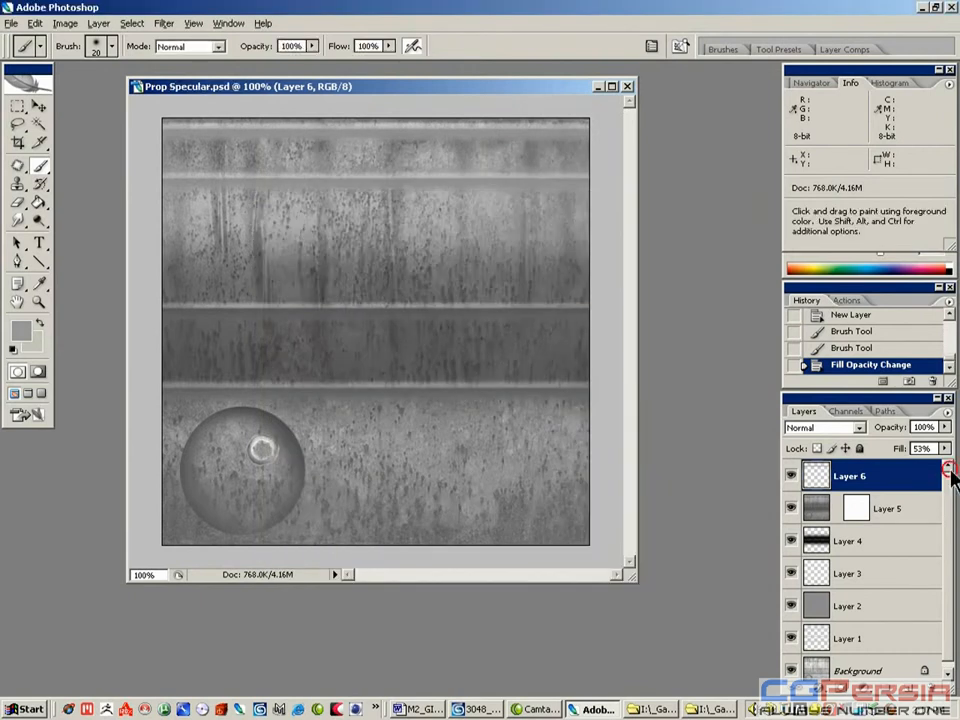
Flatten the image and save it in Targa format as Prop Specular.tga in the folder 3048.
{"action": "left_click", "coordinate": [947, 412]}
{"action": "left_click", "coordinate": [805, 371]}
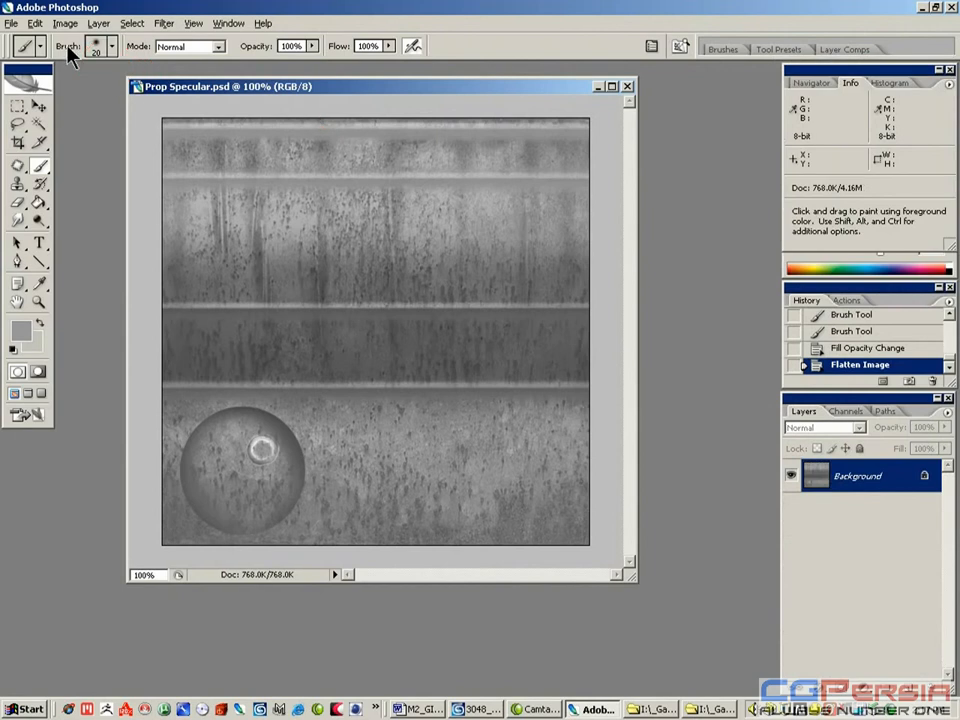
{"action": "left_click", "coordinate": [15, 23]}
{"action": "left_click", "coordinate": [40, 198]}
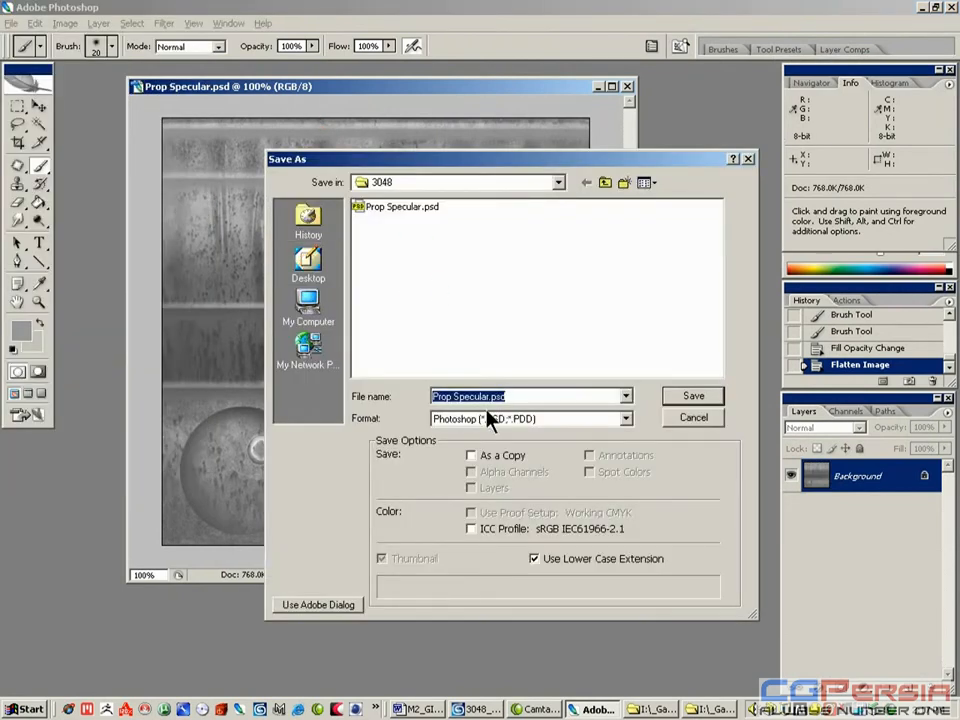
{"action": "left_click", "coordinate": [582, 420]}
{"action": "left_click_drag", "start_coordinate": [628, 461], "coordinate": [632, 525]}
{"action": "left_click", "coordinate": [620, 522]}
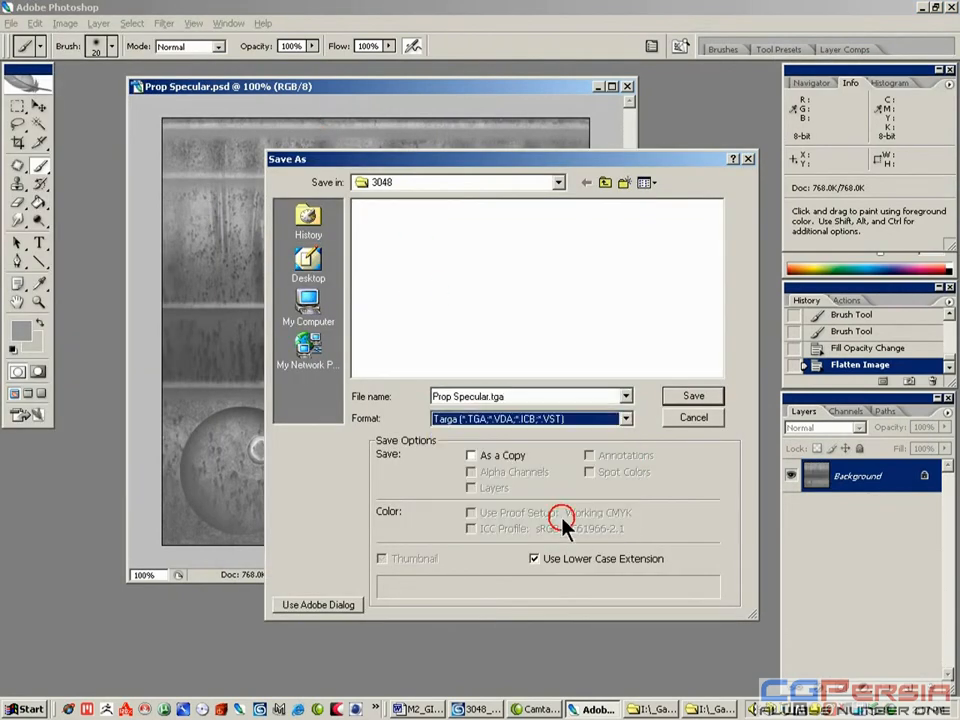
{"action": "left_click", "coordinate": [692, 396]}
{"action": "left_click", "coordinate": [531, 348]}
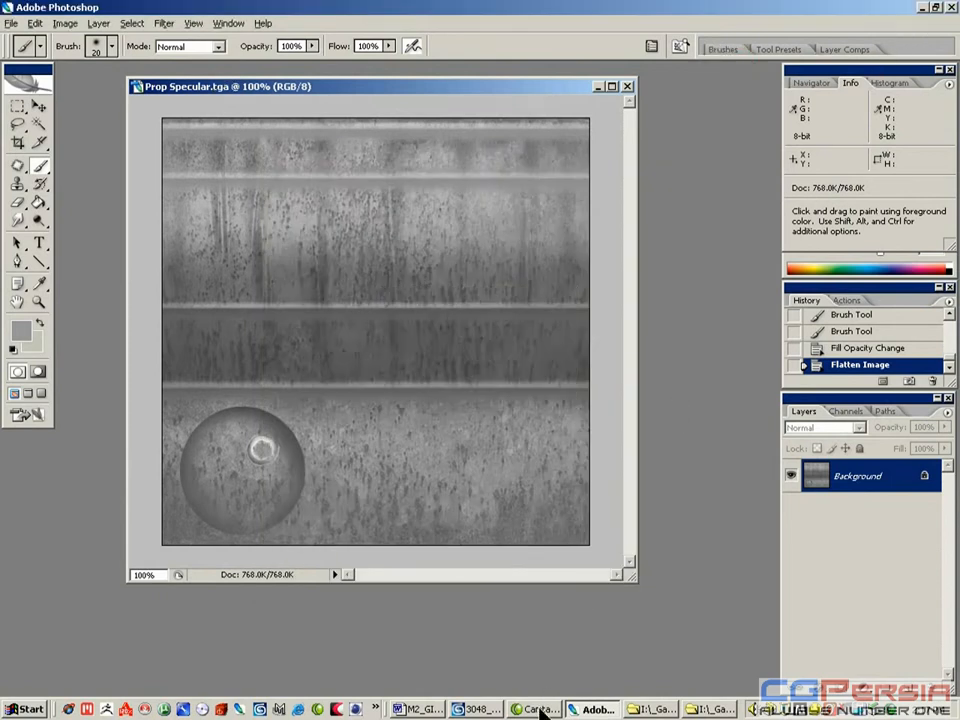
Switch to 3ds Max, close the barrel render, and select the rusty barrel material in the Material Editor.
{"action": "left_click", "coordinate": [486, 711]}
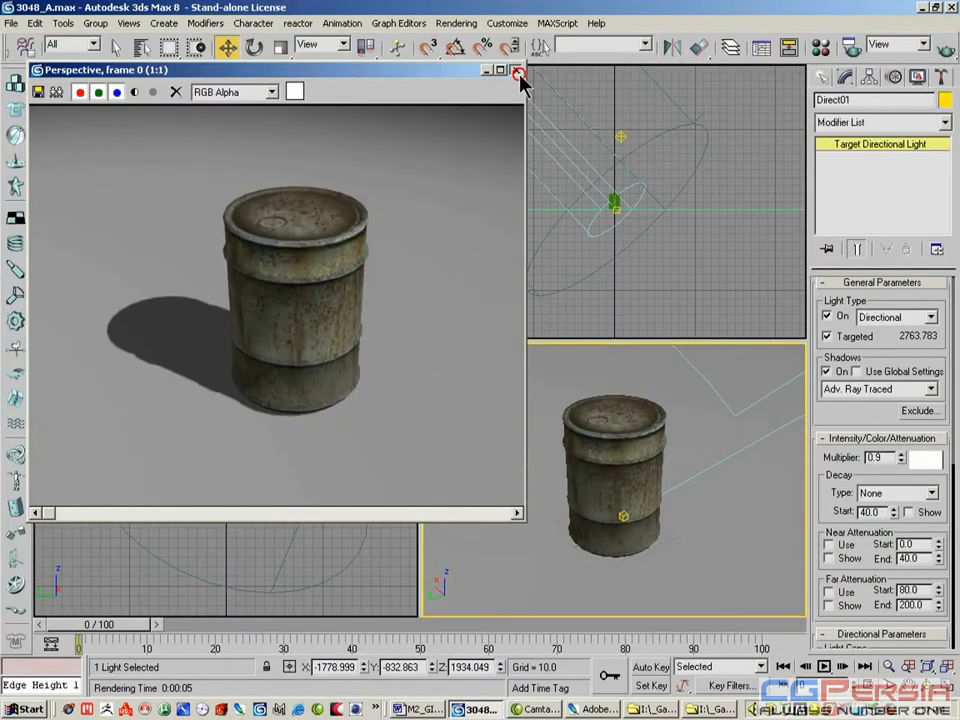
{"action": "left_click", "coordinate": [517, 72]}
{"action": "left_click", "coordinate": [820, 47]}
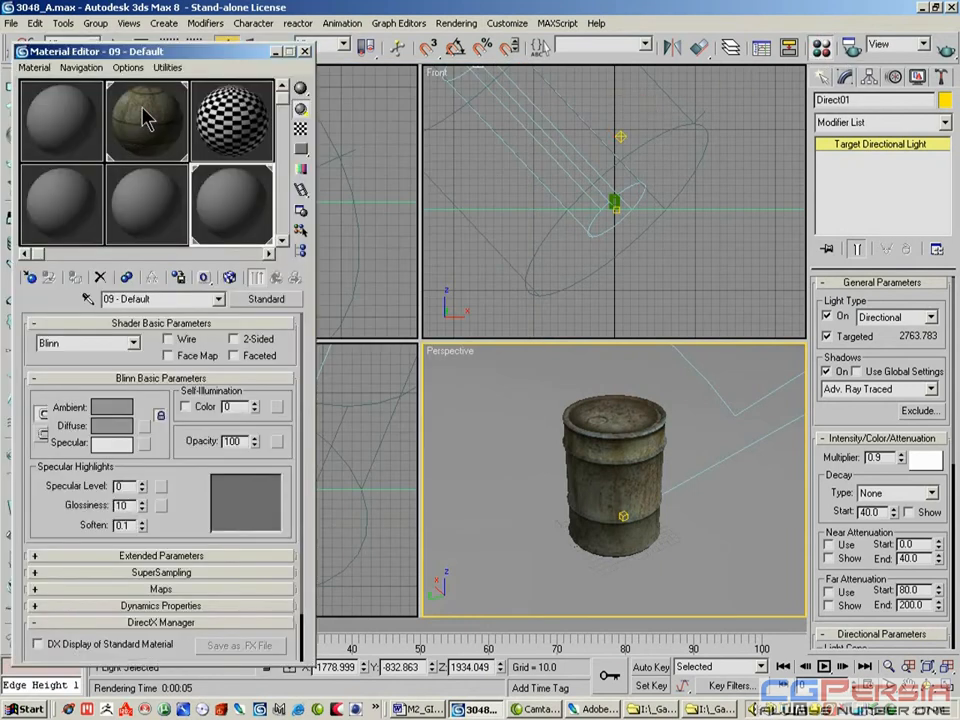
{"action": "left_click", "coordinate": [130, 135]}
Load Prop Specular.tga from folder 3048 as the bitmap for the barrel material's Specular Level map and render the Perspective view.
{"action": "left_click", "coordinate": [277, 282]}
{"action": "left_click", "coordinate": [277, 281]}
{"action": "left_click", "coordinate": [185, 403]}
{"action": "double_click", "coordinate": [545, 127]}
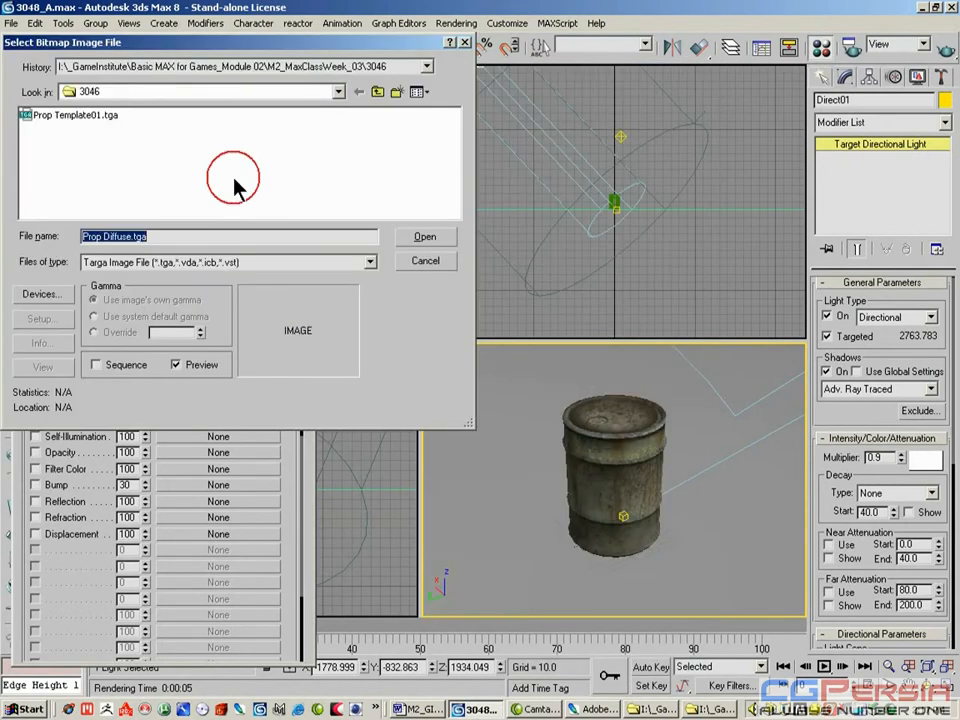
{"action": "left_click", "coordinate": [377, 92]}
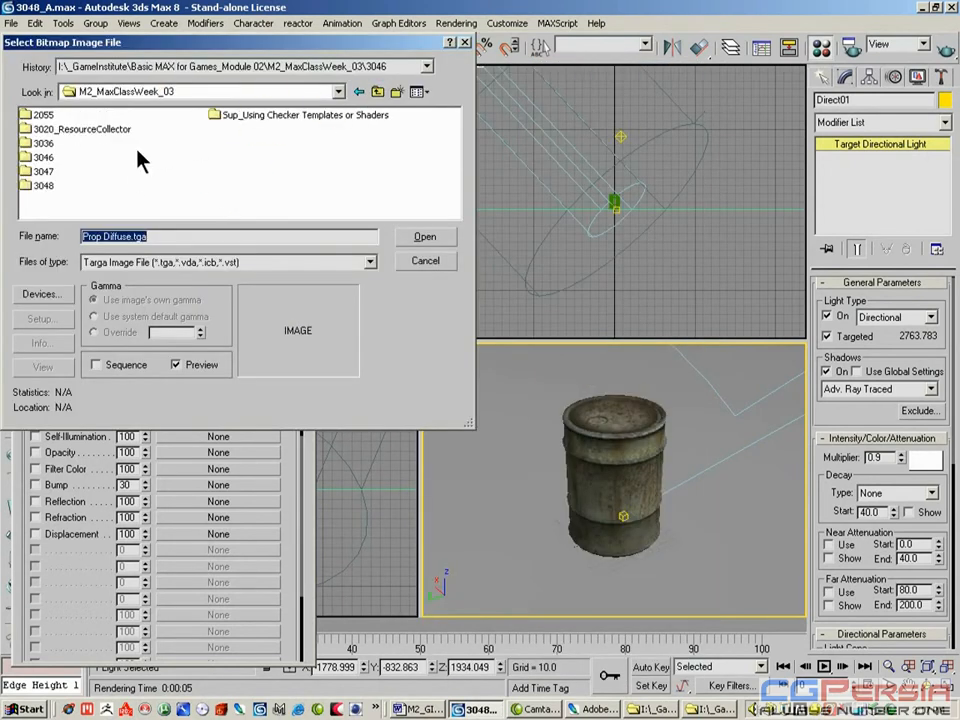
{"action": "double_click", "coordinate": [44, 187]}
{"action": "left_click", "coordinate": [95, 116]}
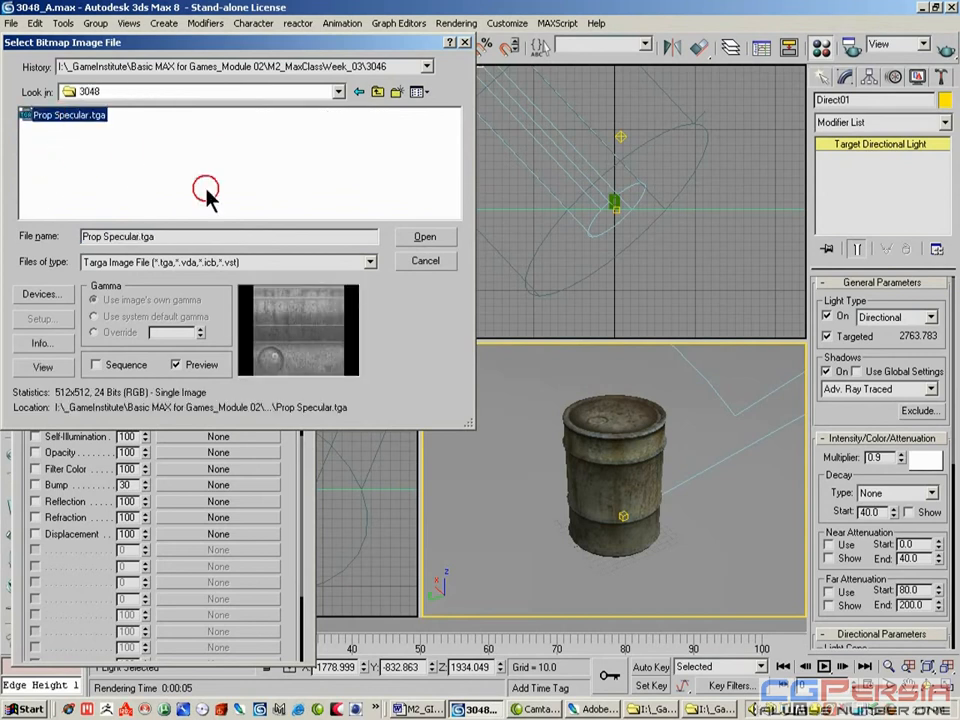
{"action": "left_click", "coordinate": [422, 240]}
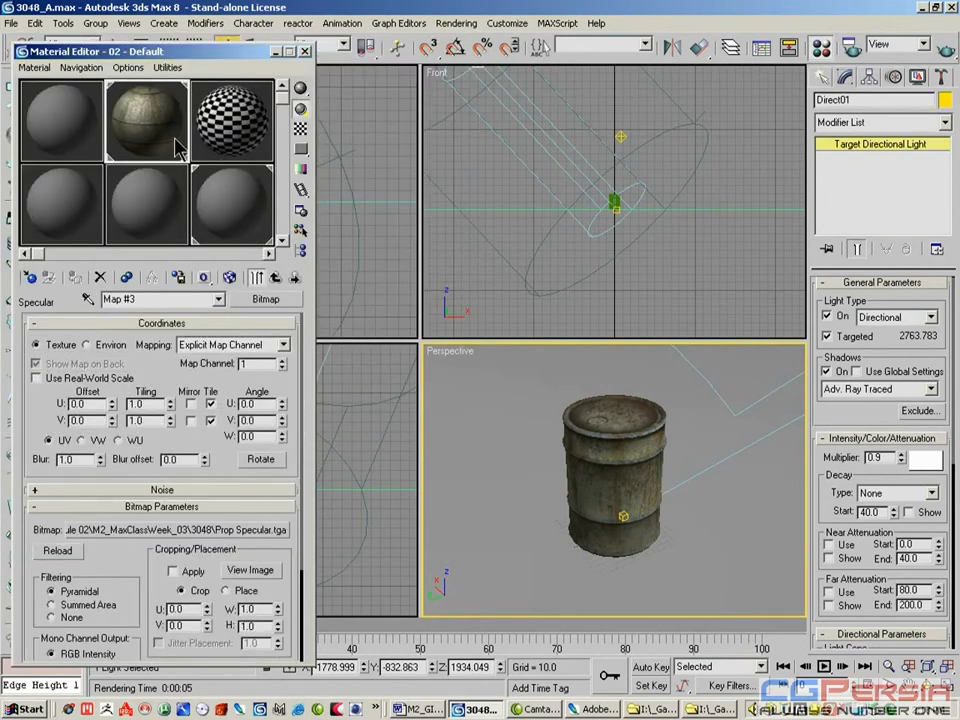
{"action": "left_click", "coordinate": [945, 48]}
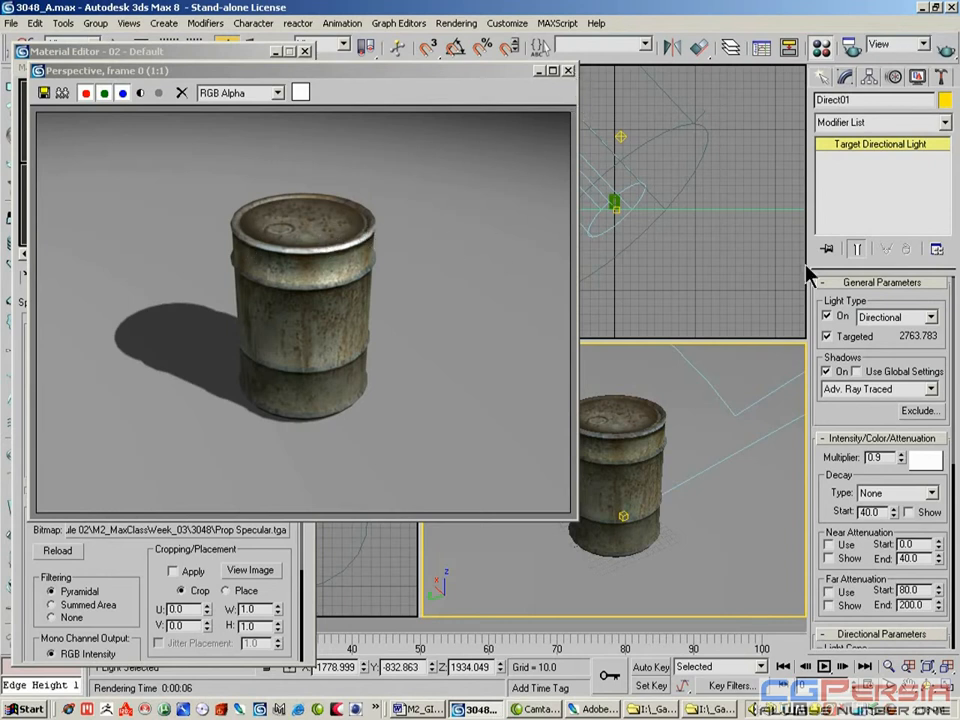
Switch to Photoshop, reopen the recent file Prop Diffuse.tga and get ready for a rectangular selection with its window moved aside.
{"action": "left_click", "coordinate": [598, 709]}
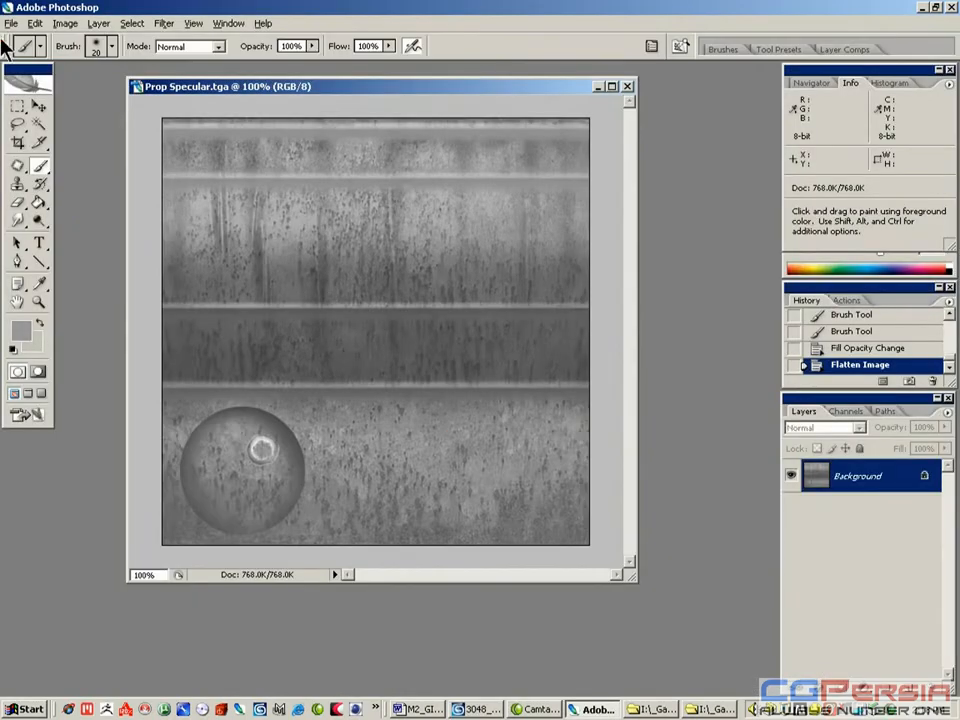
{"action": "left_click", "coordinate": [11, 23]}
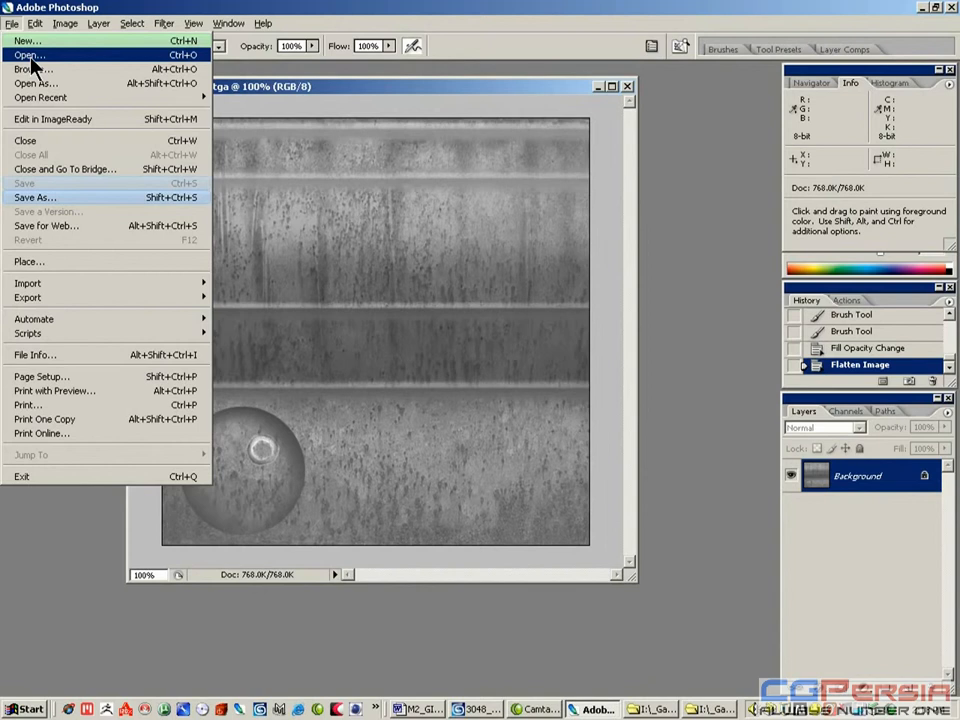
{"action": "mouse_move", "coordinate": [25, 98]}
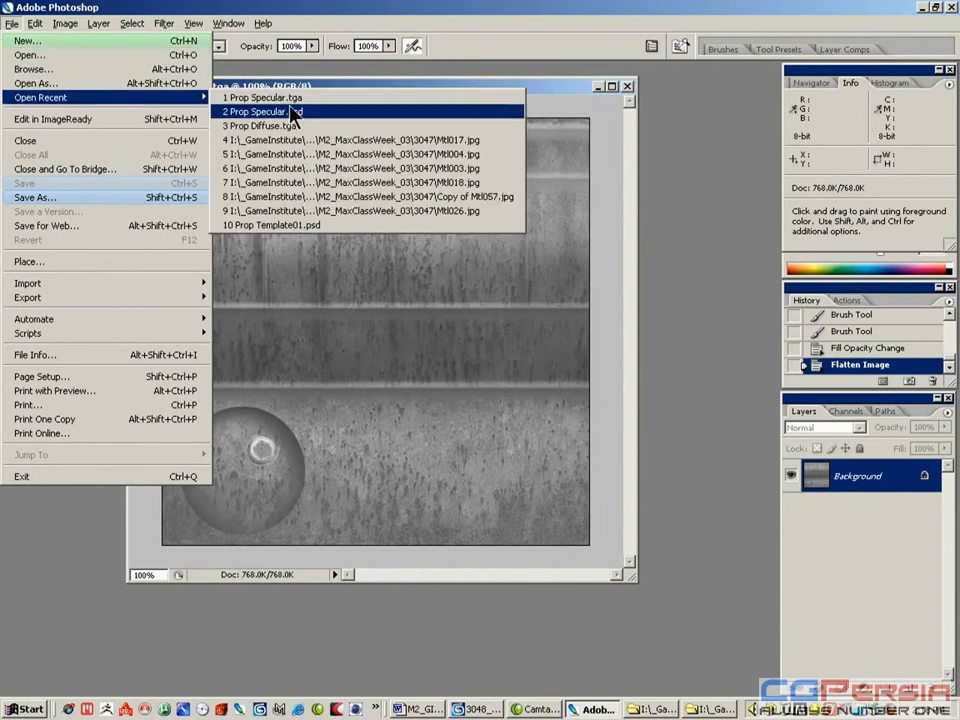
{"action": "left_click", "coordinate": [259, 125]}
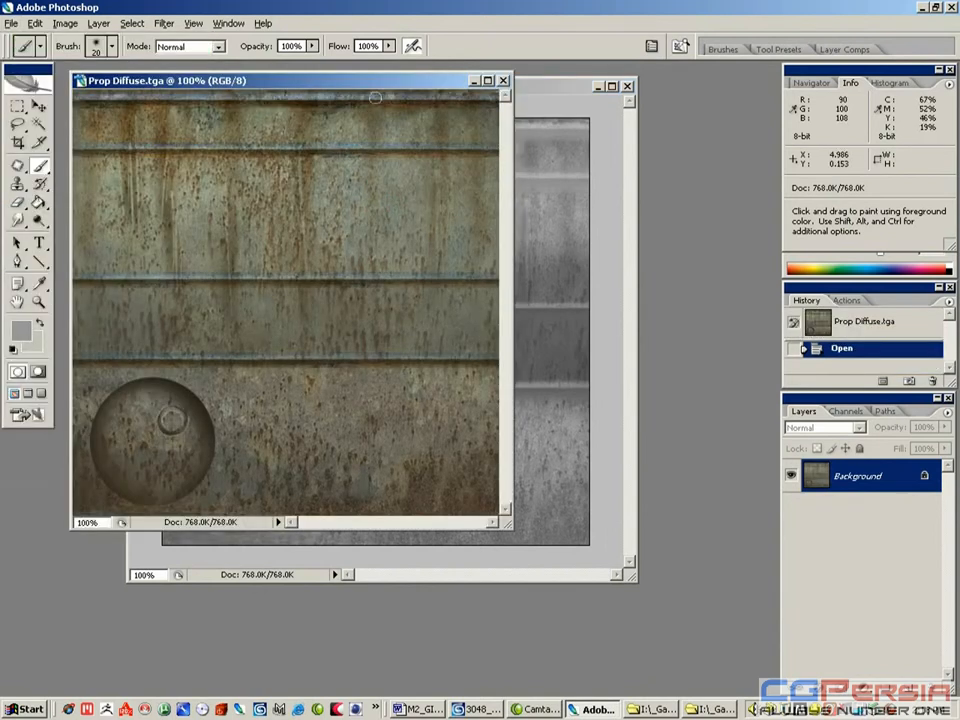
{"action": "left_click", "coordinate": [17, 105]}
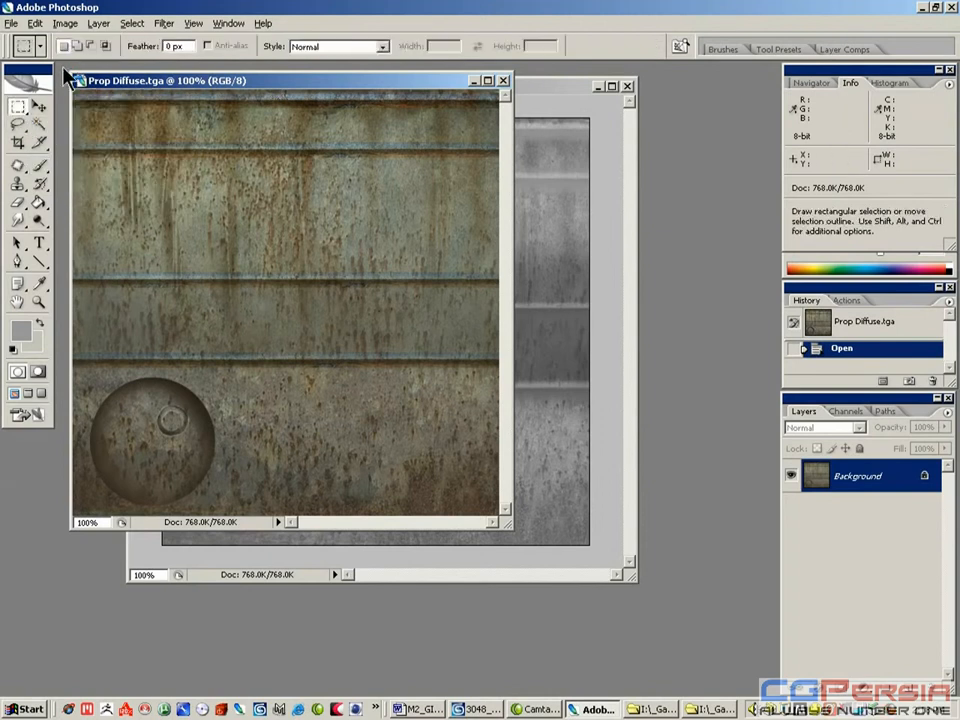
{"action": "left_click_drag", "start_coordinate": [108, 82], "coordinate": [178, 104]}
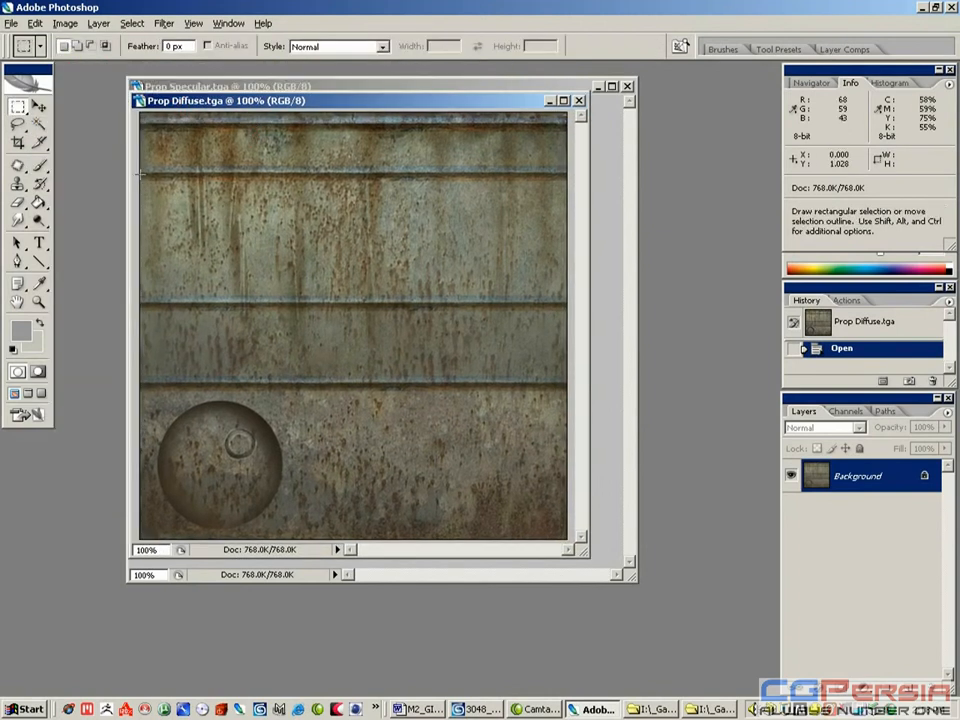
Copy a full-width strip about 0.26 high from the second seam up over the texture's top seam, and deselect it.
{"action": "left_click_drag", "start_coordinate": [625, 197], "coordinate": [637, 182]}
{"action": "left_click_drag", "start_coordinate": [462, 178], "coordinate": [465, 126]}
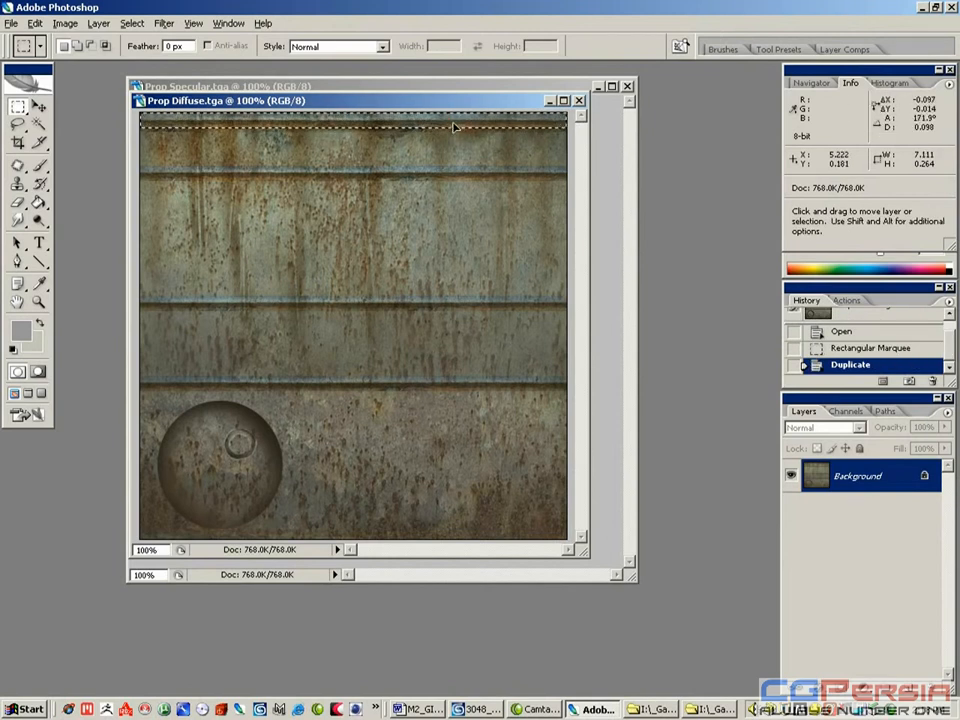
{"action": "key", "text": "ctrl+d"}
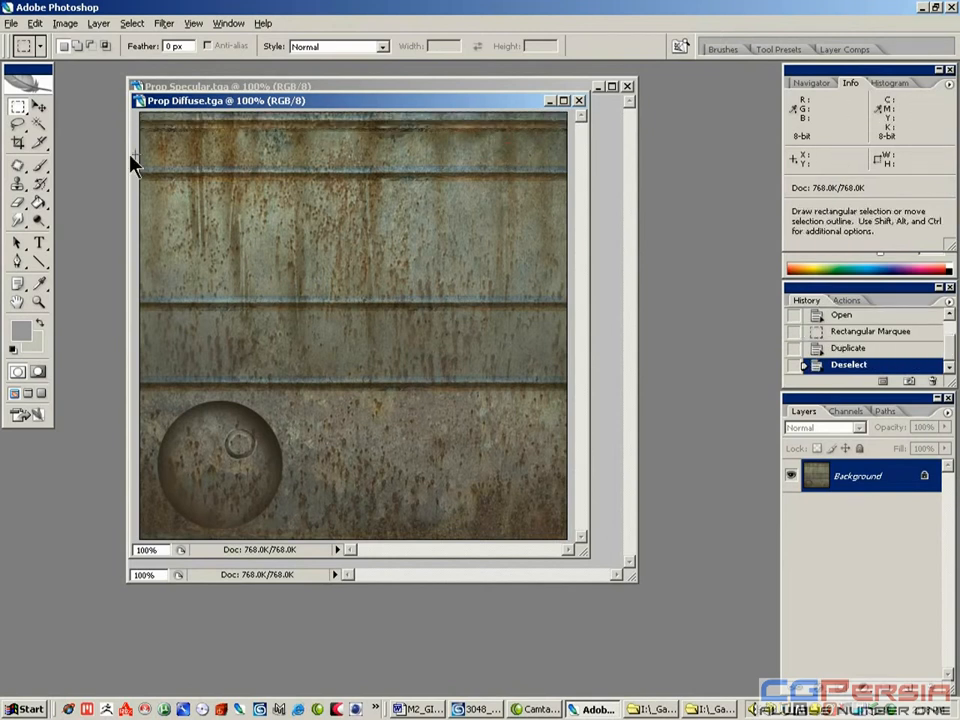
Blend the area just below the top seam with the Patch tool, deselect it, and save Prop Diffuse.tga.
{"action": "left_click", "coordinate": [19, 167]}
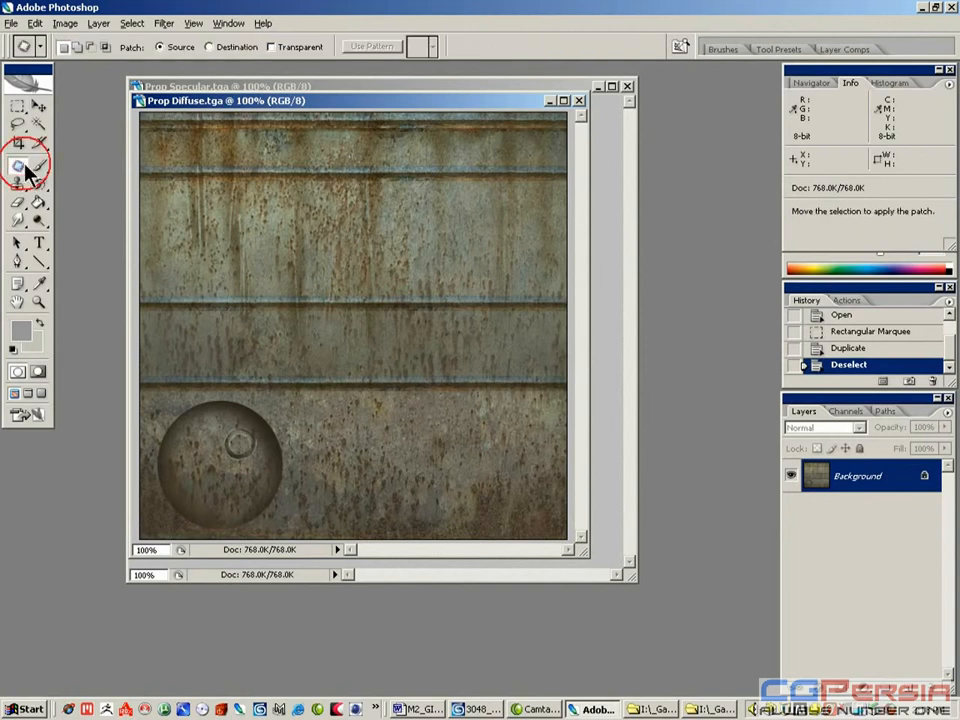
{"action": "mouse_move", "coordinate": [566, 132]}
{"action": "left_mouse_down"}
{"action": "mouse_move", "coordinate": [519, 122]}
{"action": "mouse_move", "coordinate": [499, 141]}
{"action": "left_mouse_up"}
{"action": "key", "text": "ctrl+d"}
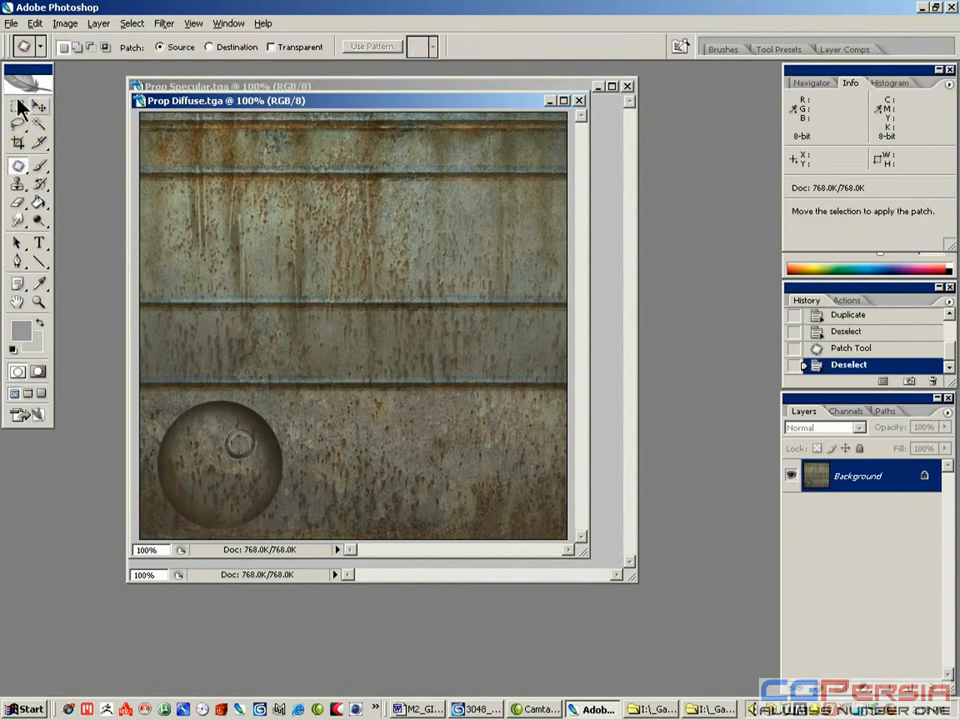
{"action": "left_click", "coordinate": [11, 23]}
{"action": "left_click", "coordinate": [51, 183]}
Switch to 3ds Max, render the Perspective view again to check the edited diffuse texture, and close the render.
{"action": "left_click", "coordinate": [484, 709]}
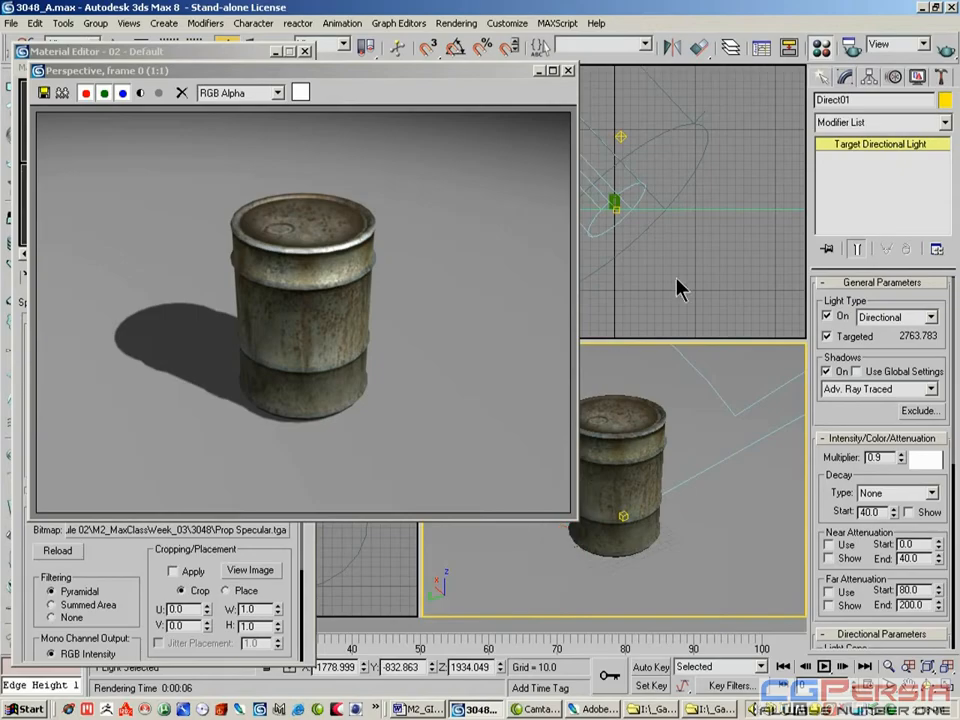
{"action": "left_click", "coordinate": [945, 50]}
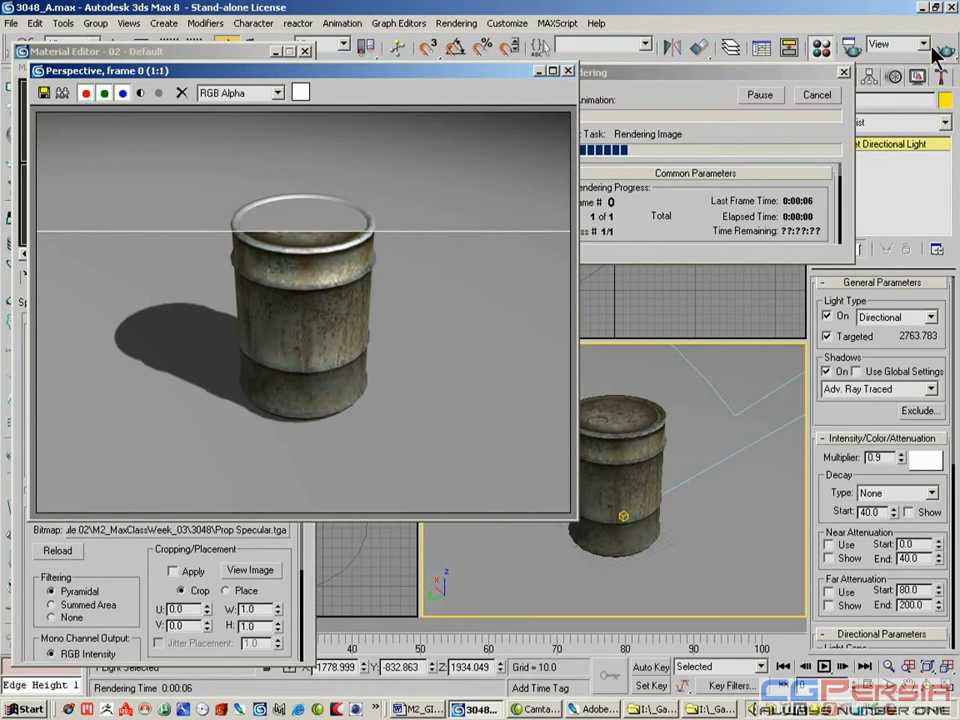
{"action": "left_click", "coordinate": [568, 72]}
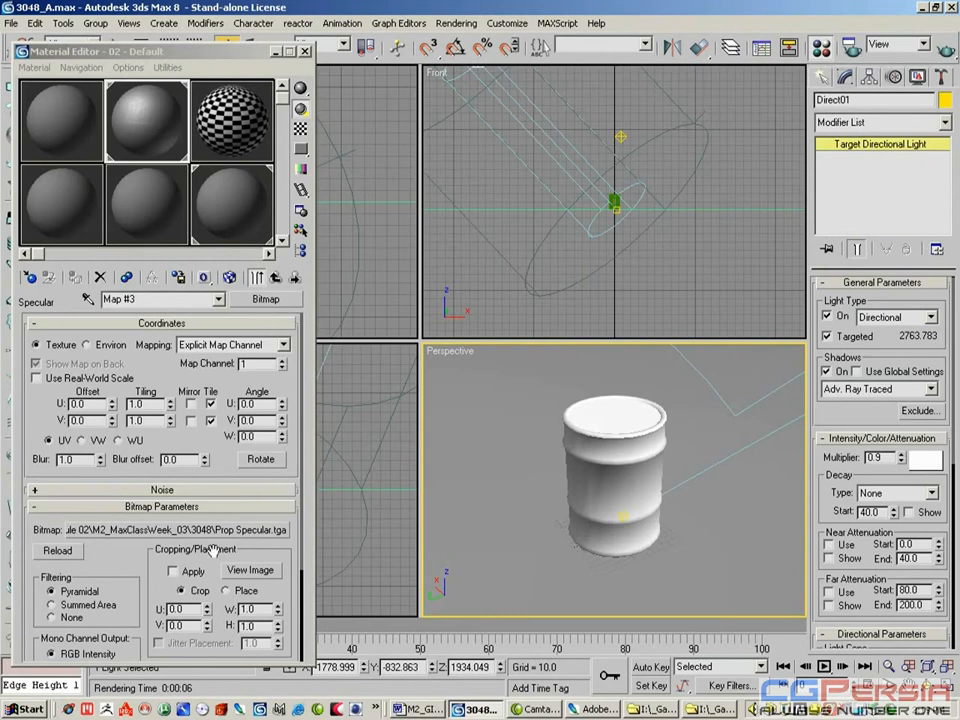
Replace the Diffuse Color map's bitmap with Prop Diffuse.tga from folder 3047 and render the Perspective view.
{"action": "left_click", "coordinate": [218, 299]}
{"action": "left_click", "coordinate": [132, 254]}
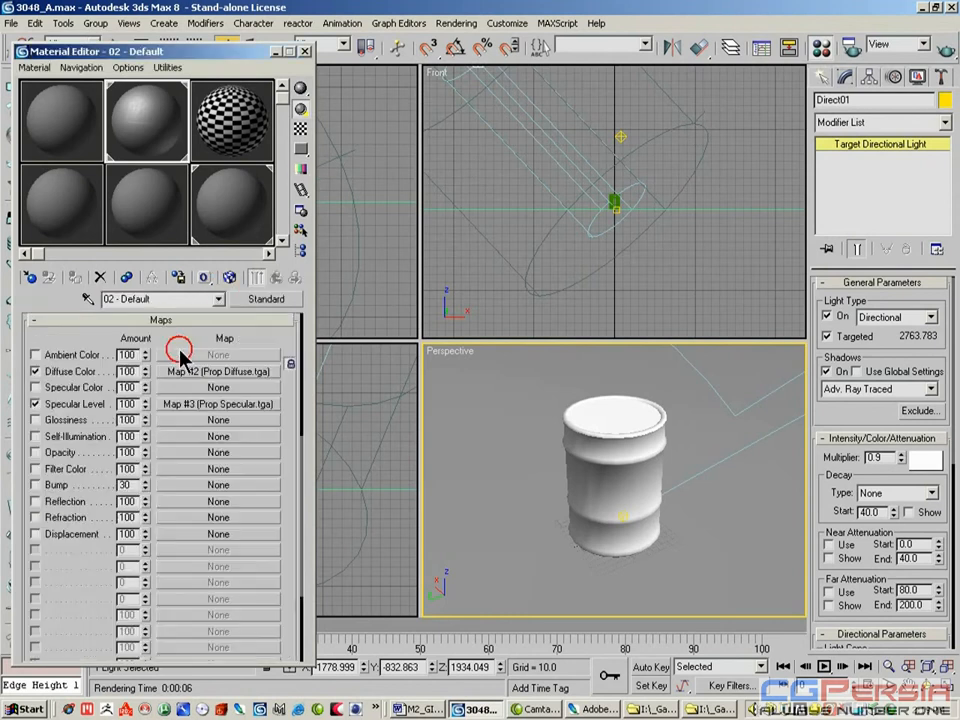
{"action": "left_click", "coordinate": [205, 371]}
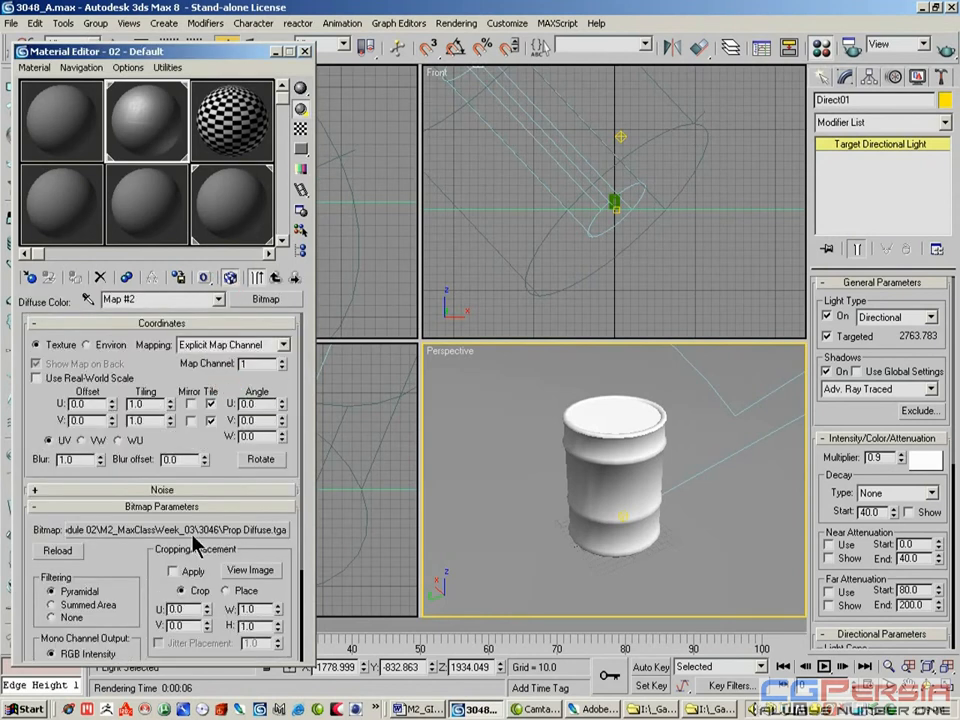
{"action": "left_click", "coordinate": [253, 527]}
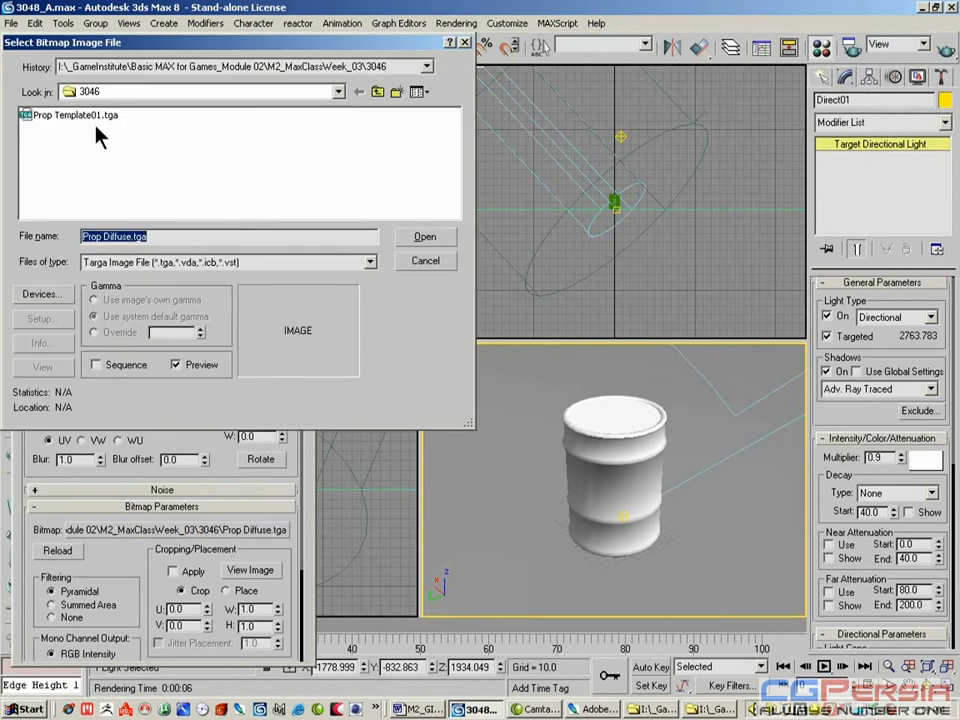
{"action": "left_click", "coordinate": [338, 91]}
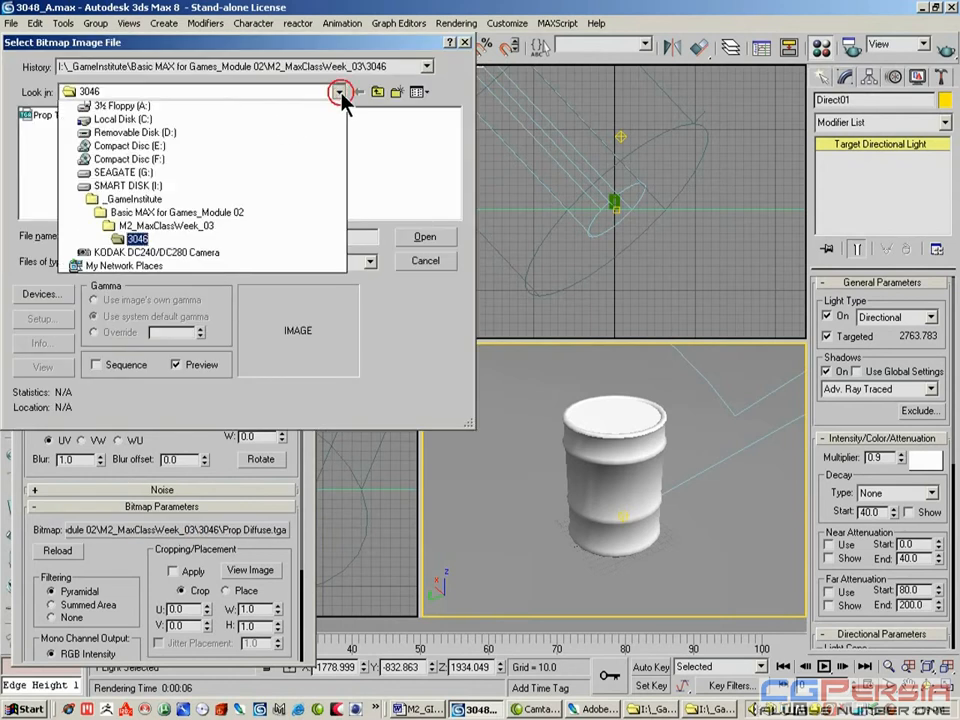
{"action": "left_click", "coordinate": [295, 241]}
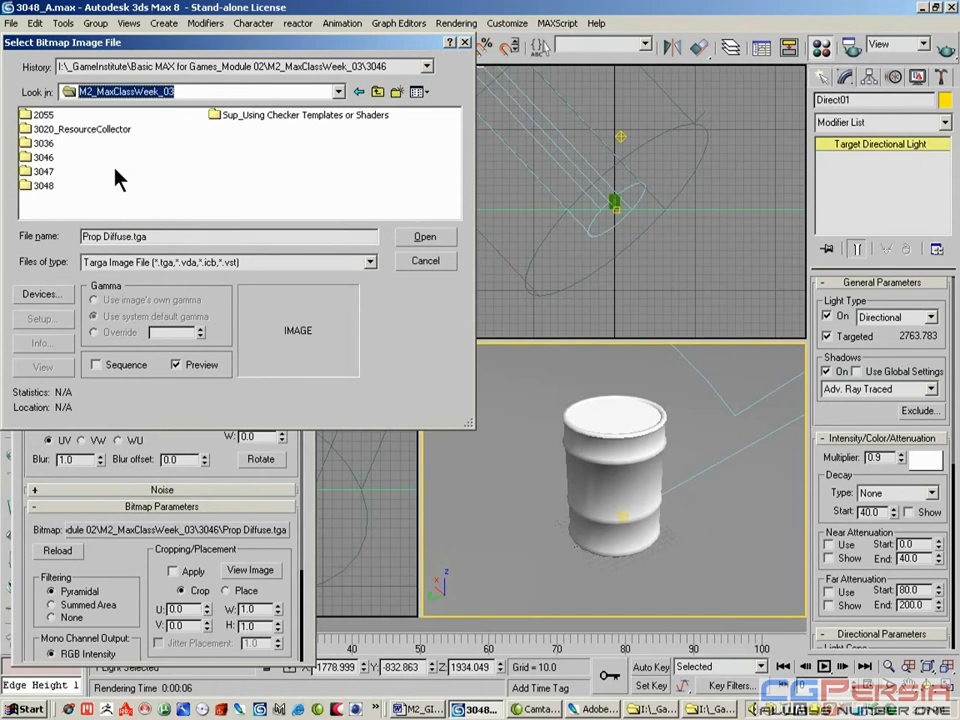
{"action": "double_click", "coordinate": [40, 172]}
{"action": "left_click", "coordinate": [425, 237]}
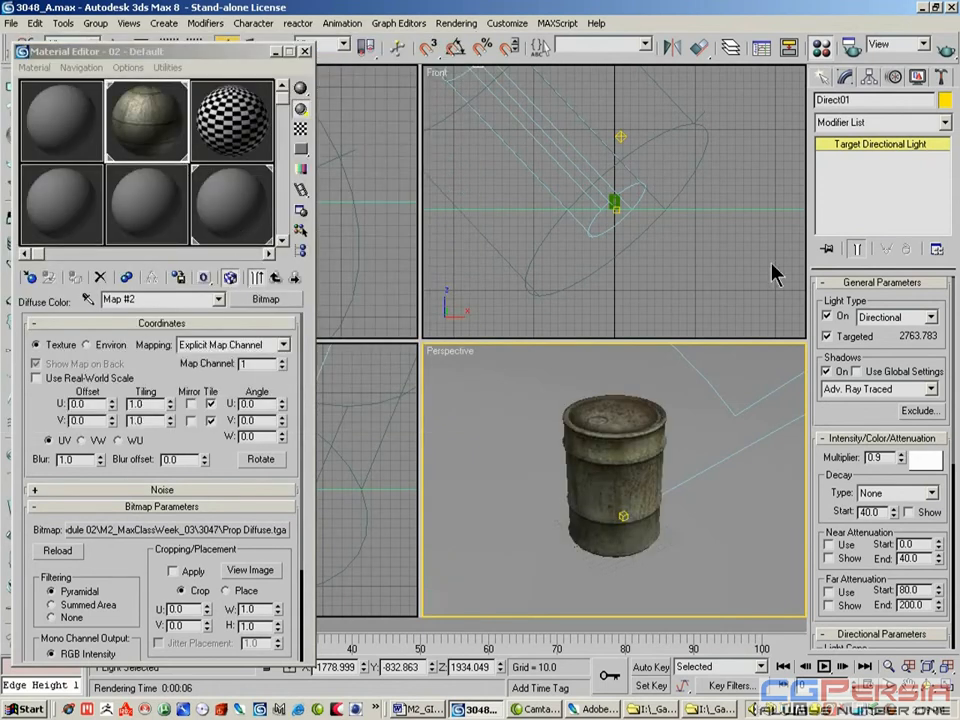
{"action": "left_click", "coordinate": [944, 48]}
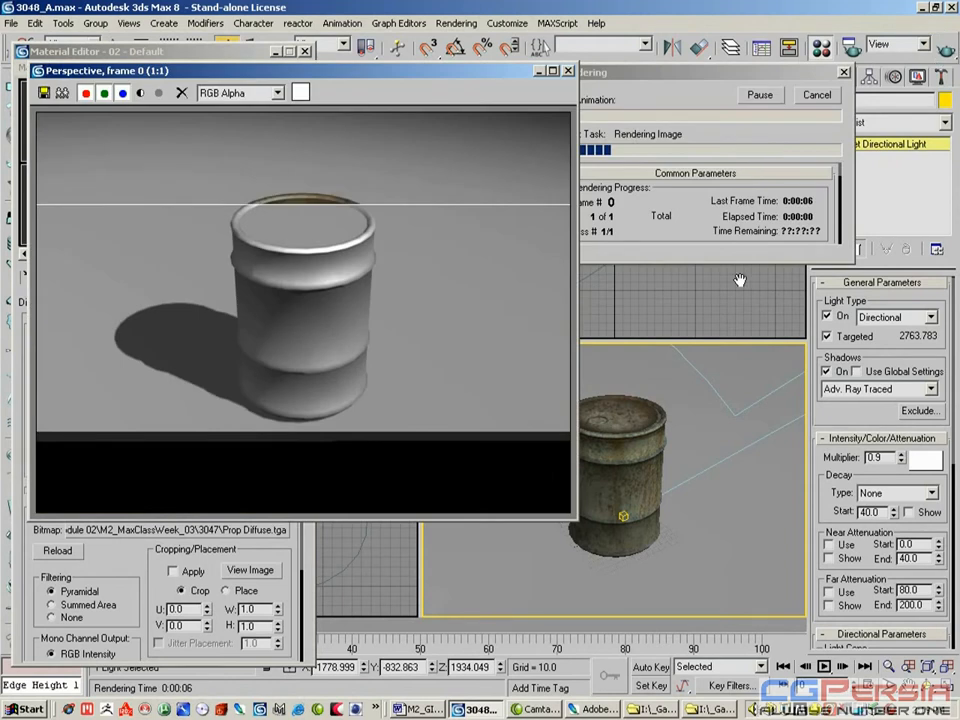